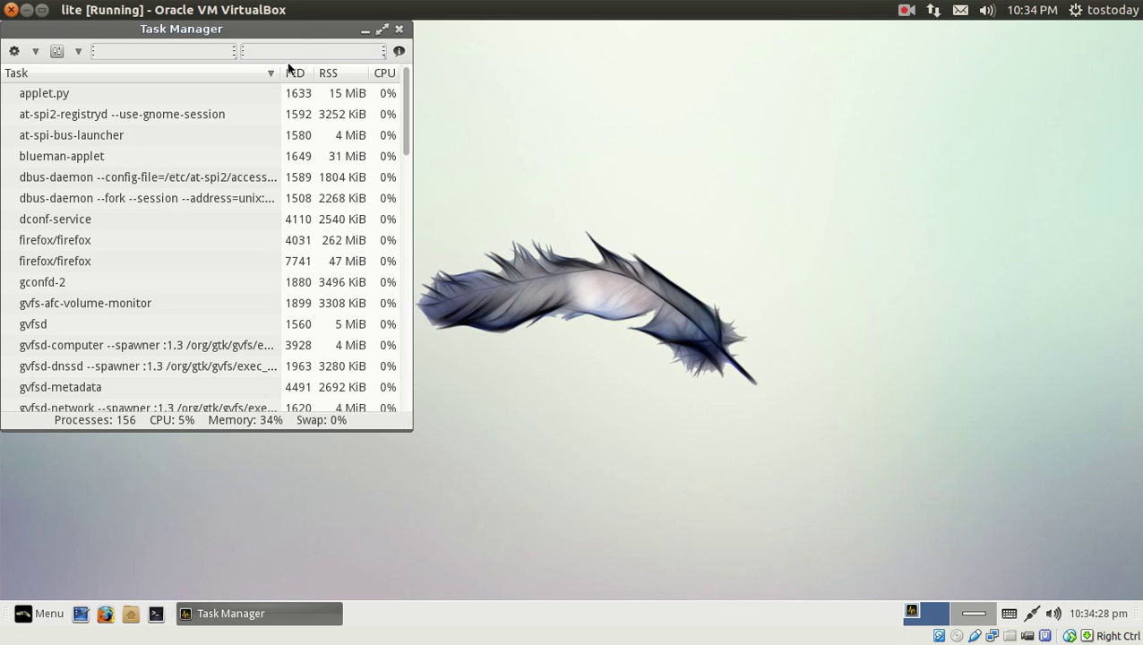
Move the Task Manager window toward the middle of the desktop and close it
left_click_drag(305, 32, 415, 70)
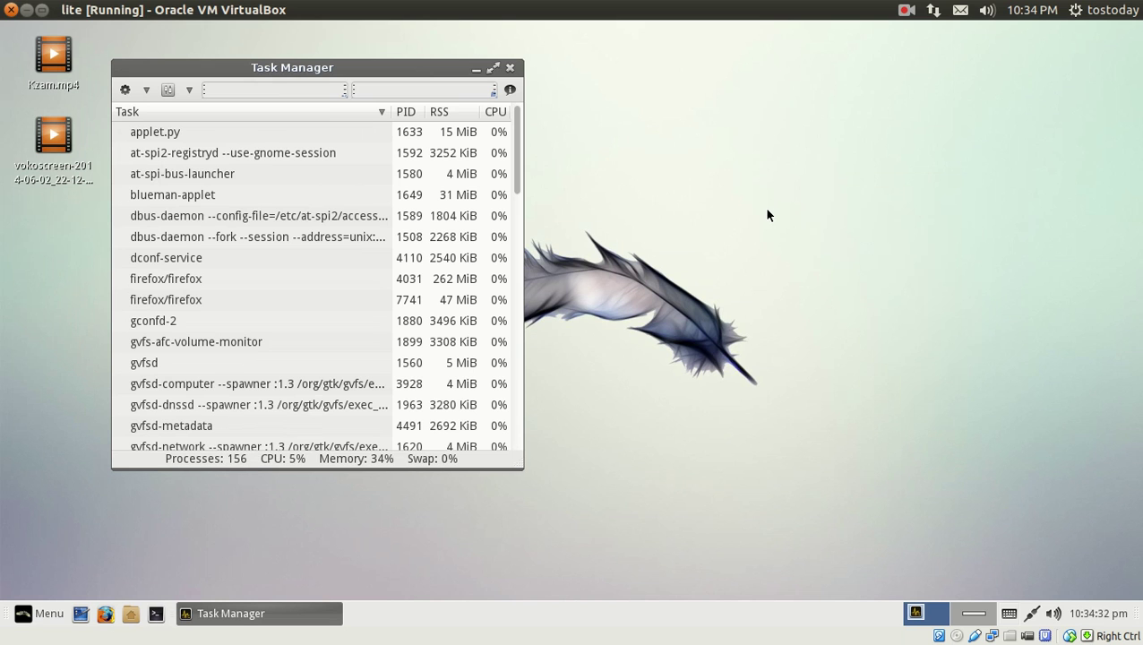
left_click(508, 69)
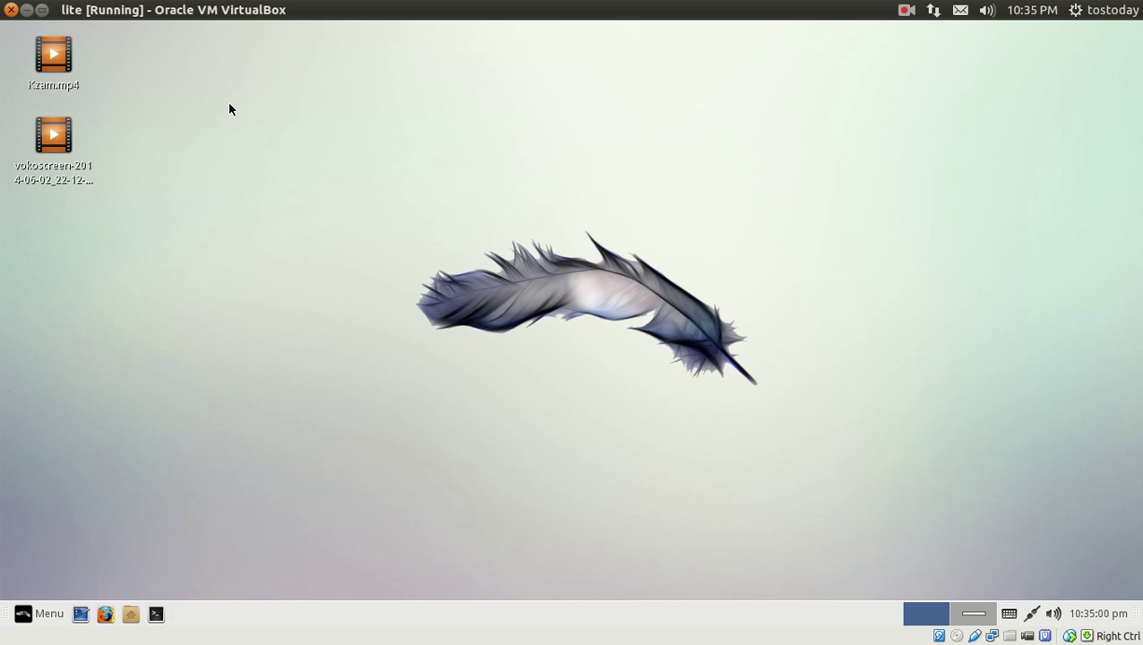
Check the file details of the two video files on the desktop, leaving neither selected
left_click(54, 58)
left_click(63, 132)
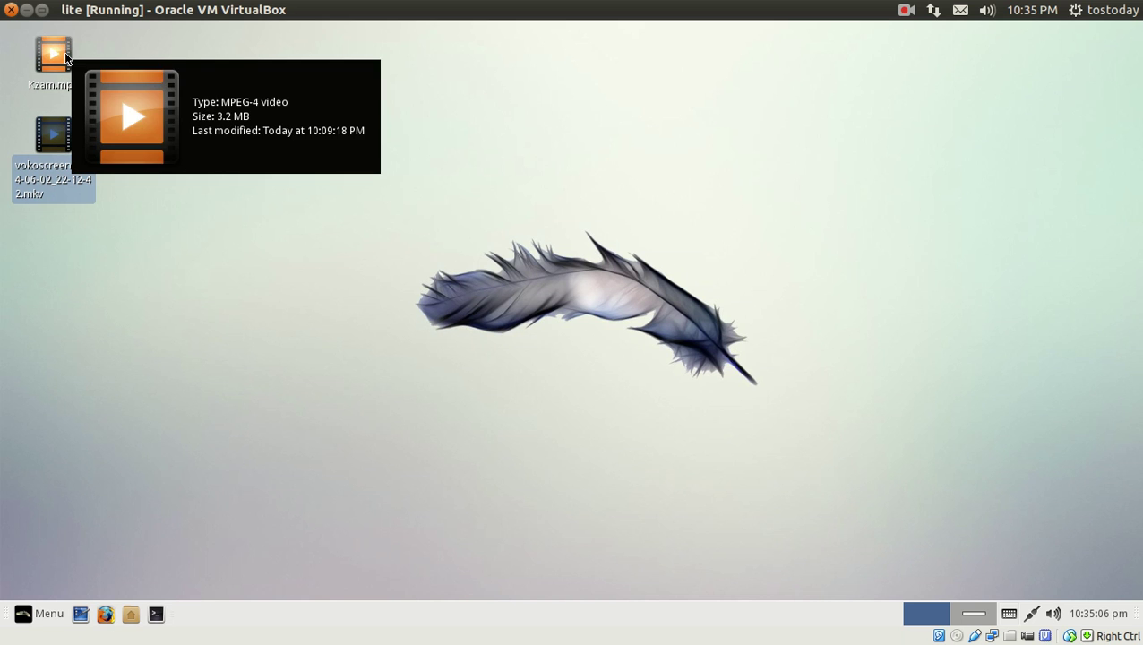
mouse_move(66, 142)
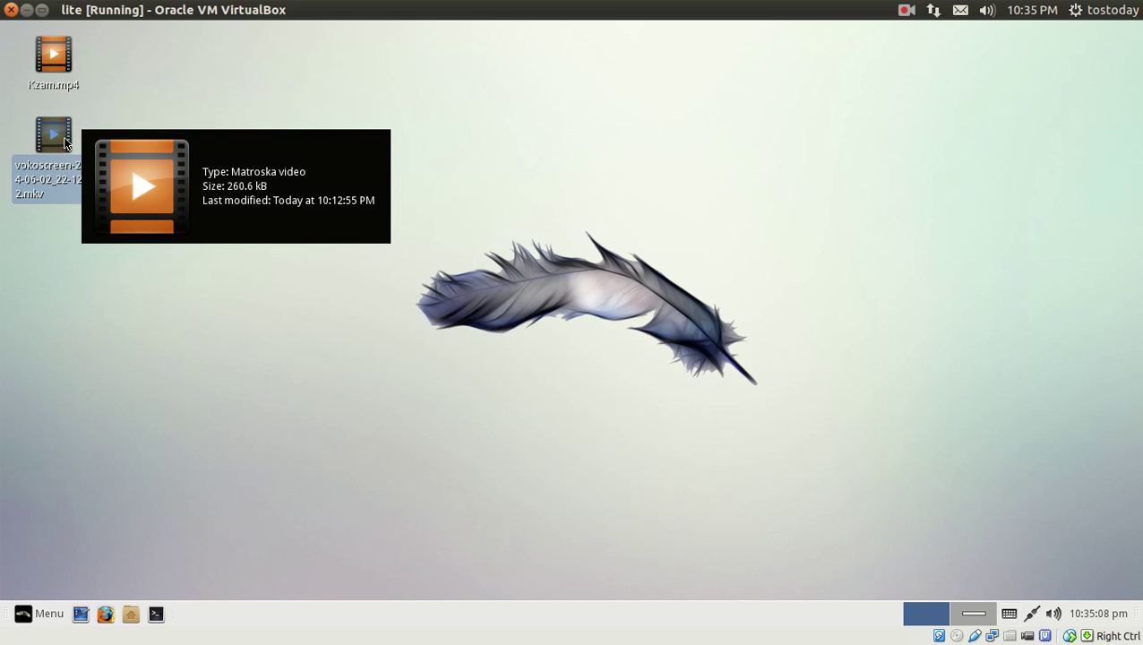
left_click(641, 176)
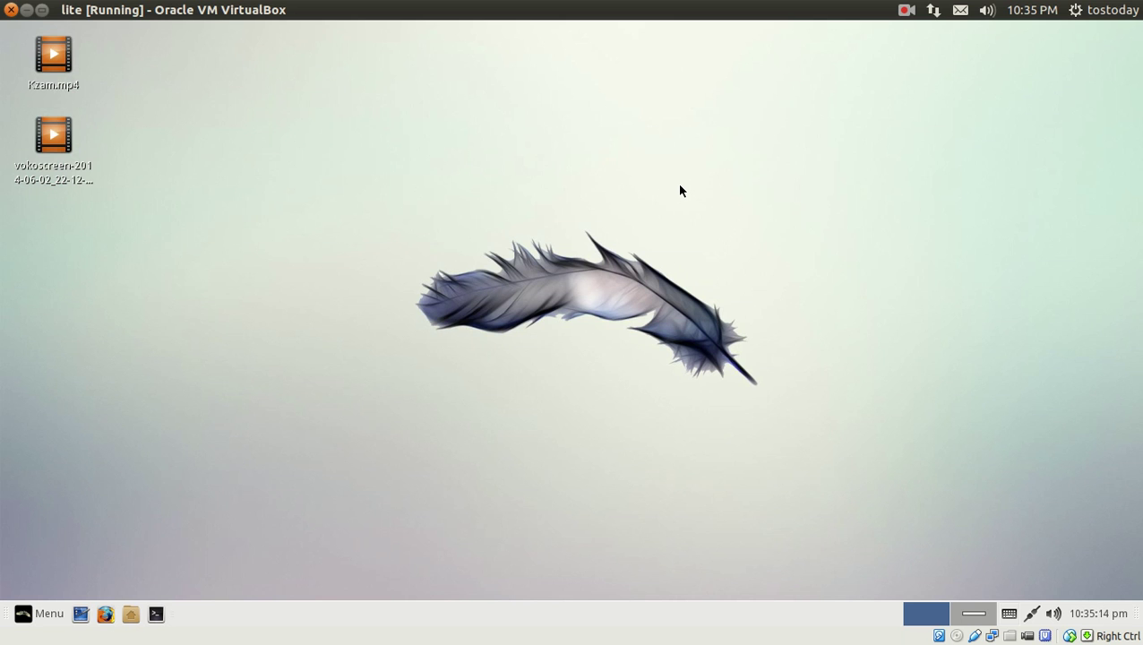
Enable the Trash default icon in the desktop settings and close the settings dialog
right_click(812, 170)
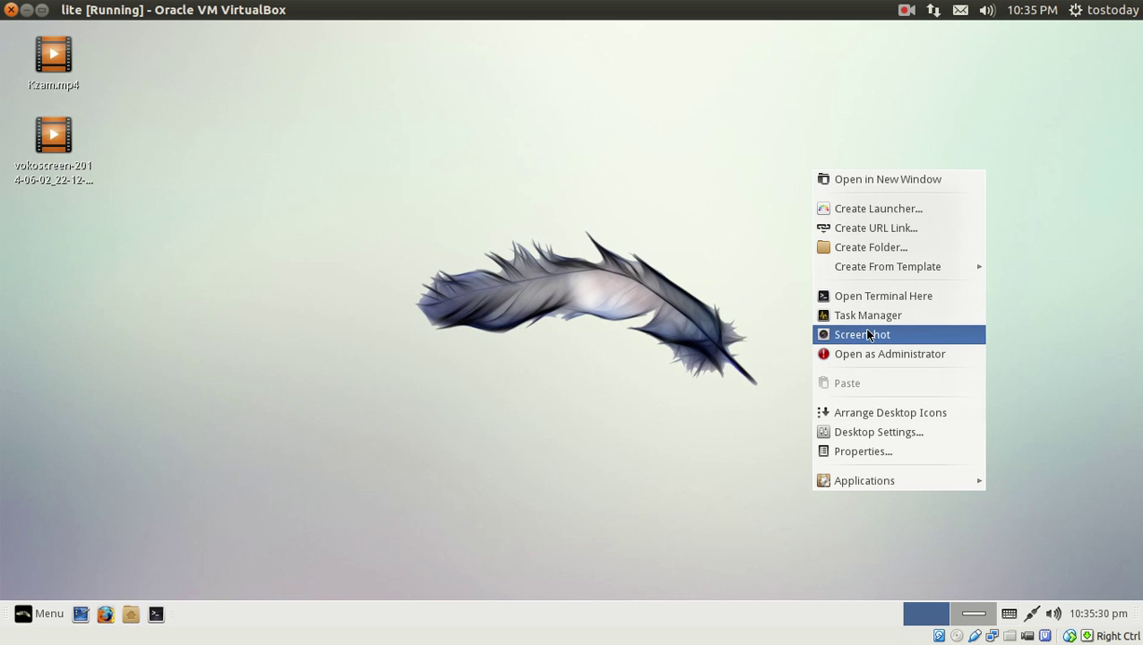
left_click(874, 433)
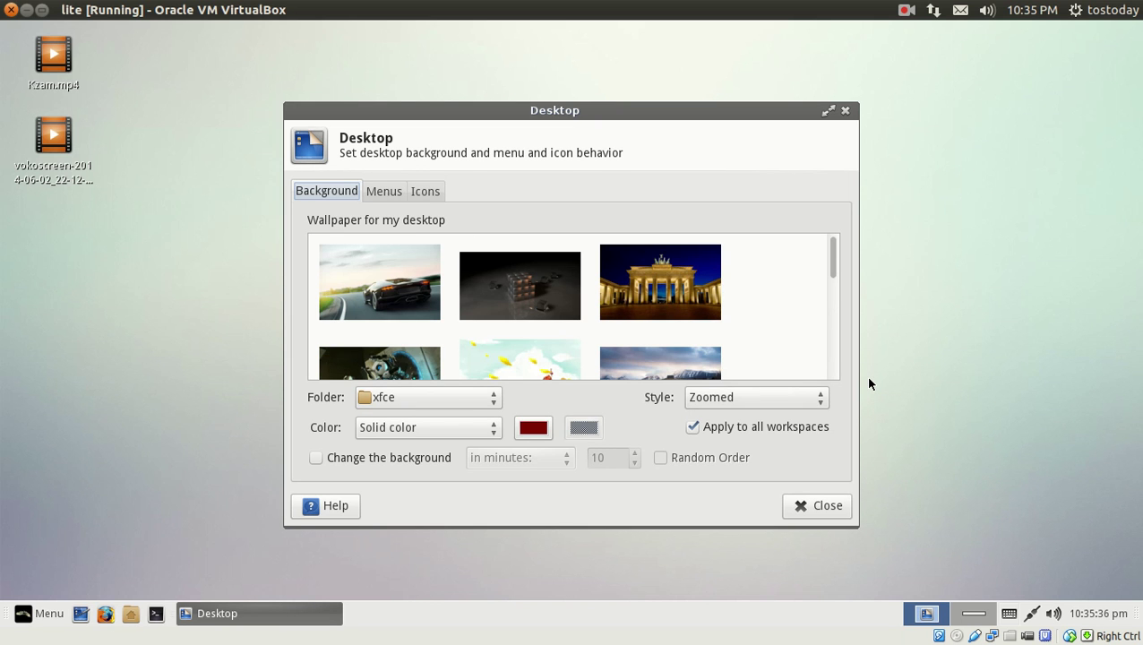
left_click(428, 193)
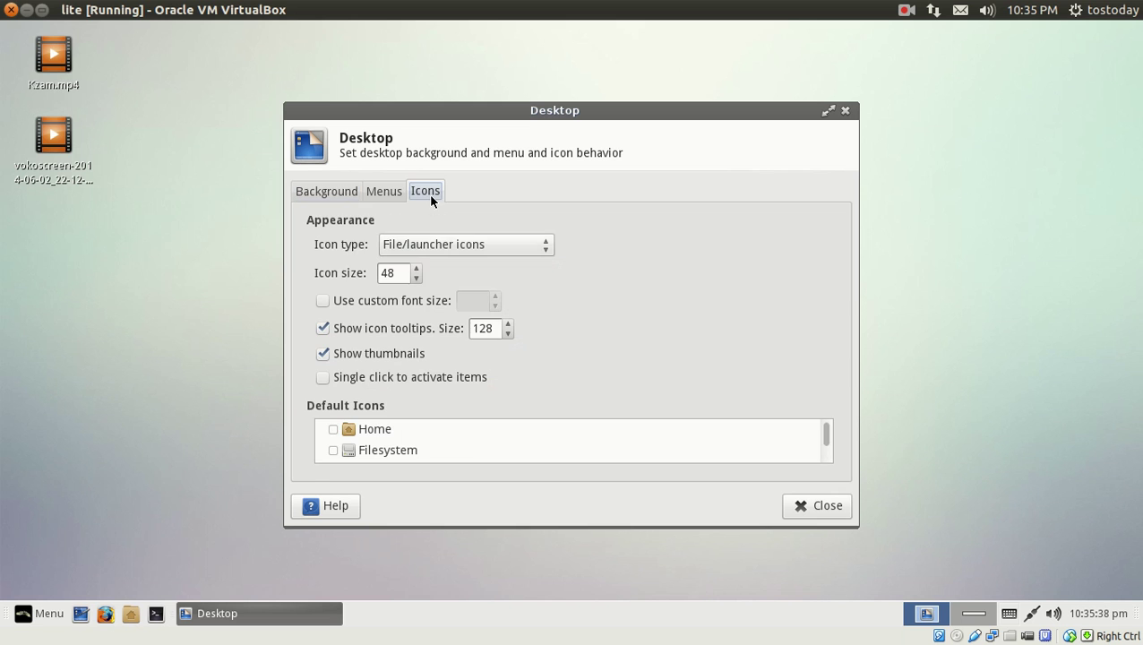
left_click_drag(821, 426, 827, 444)
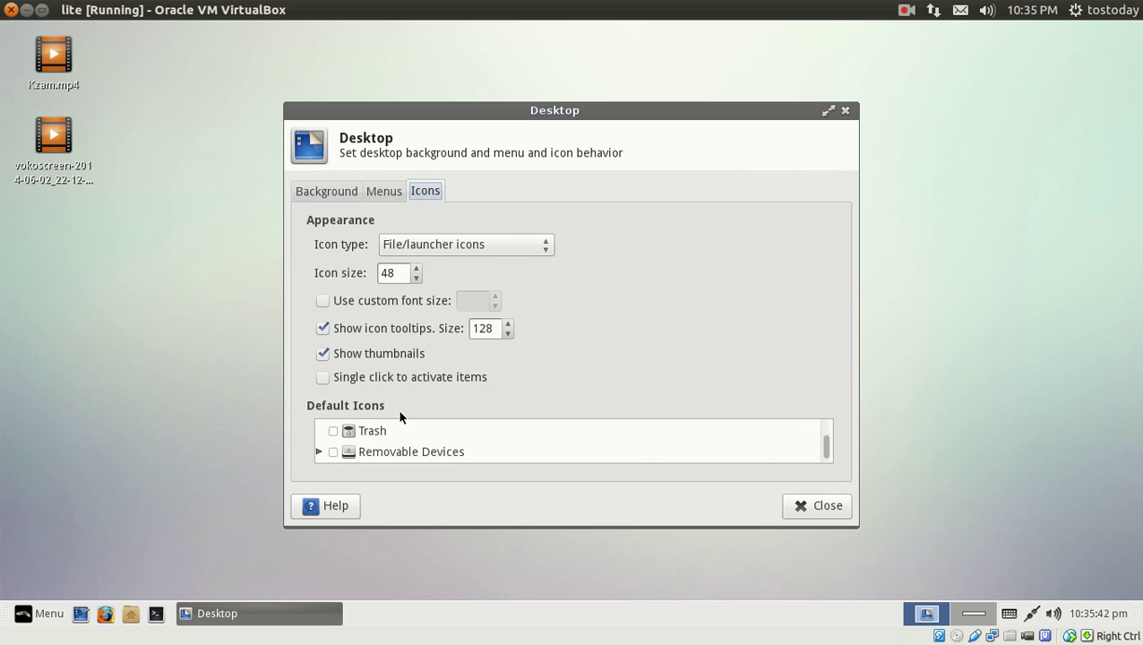
left_click(333, 431)
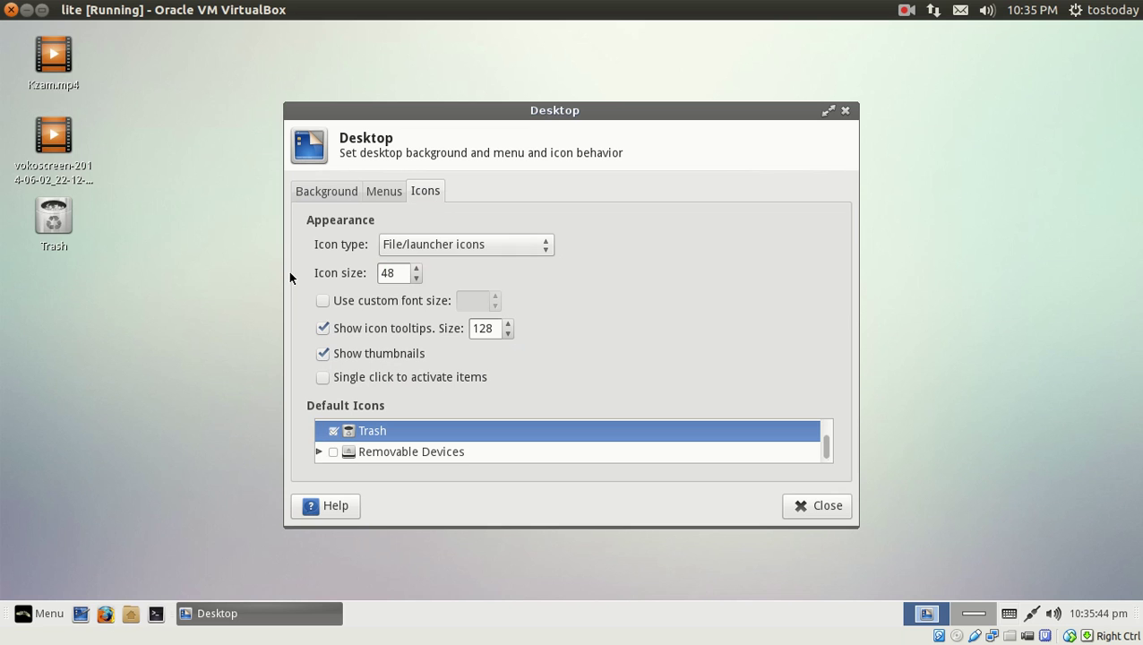
left_click(832, 509)
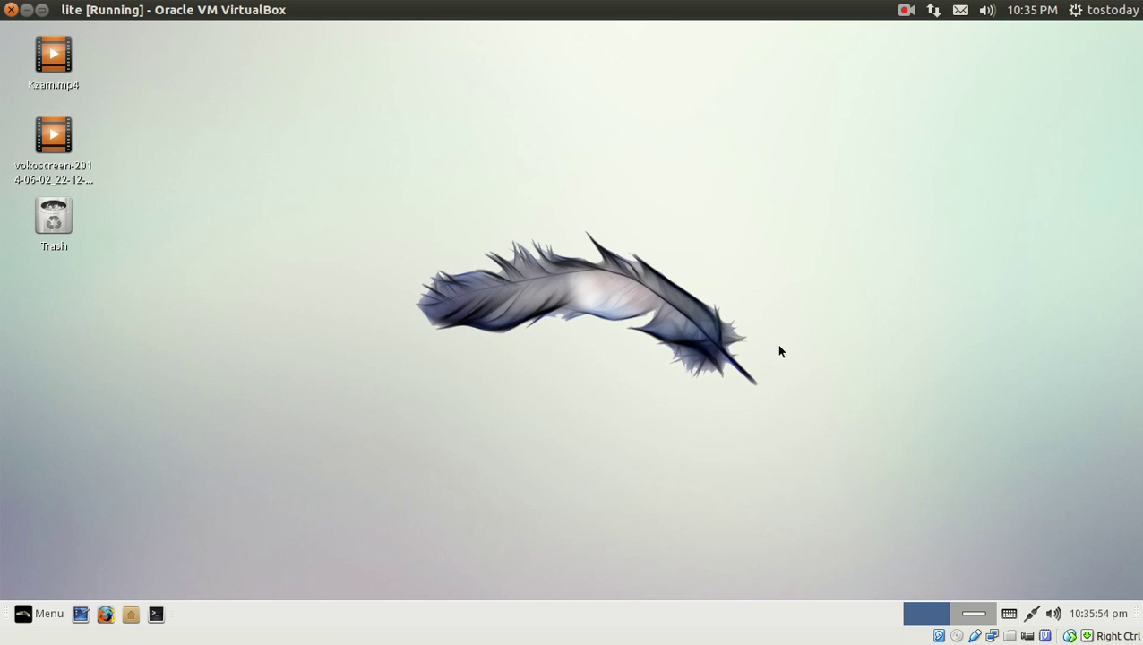
Review the desktop's context options and the icon page of the desktop settings, then close the dialog
right_click(632, 116)
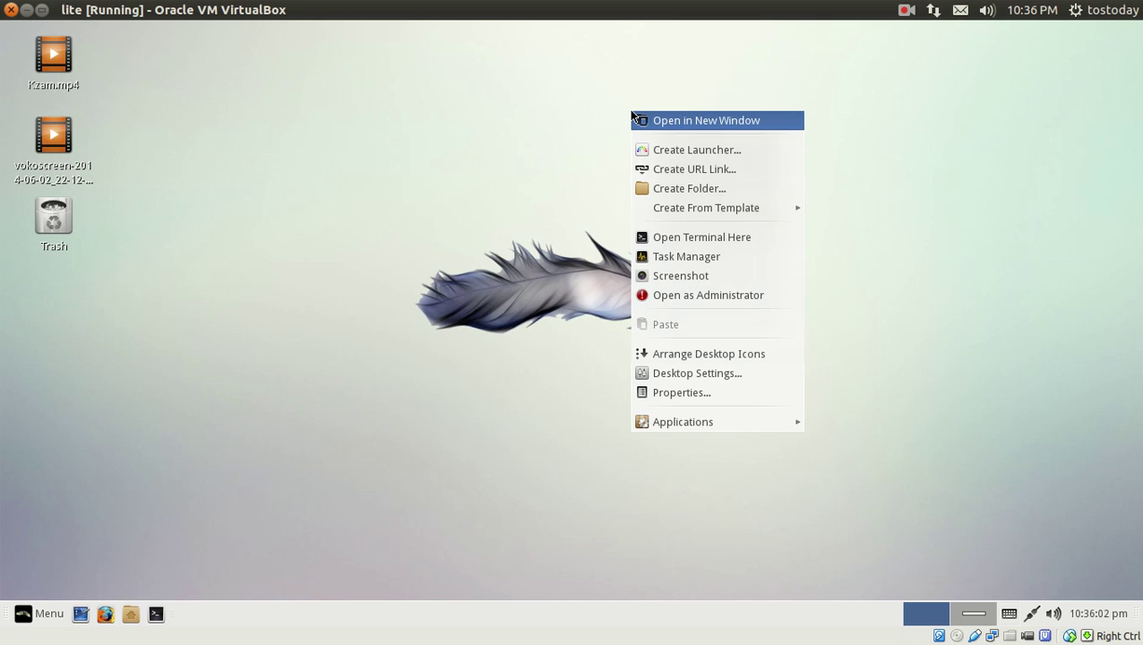
left_click(441, 105)
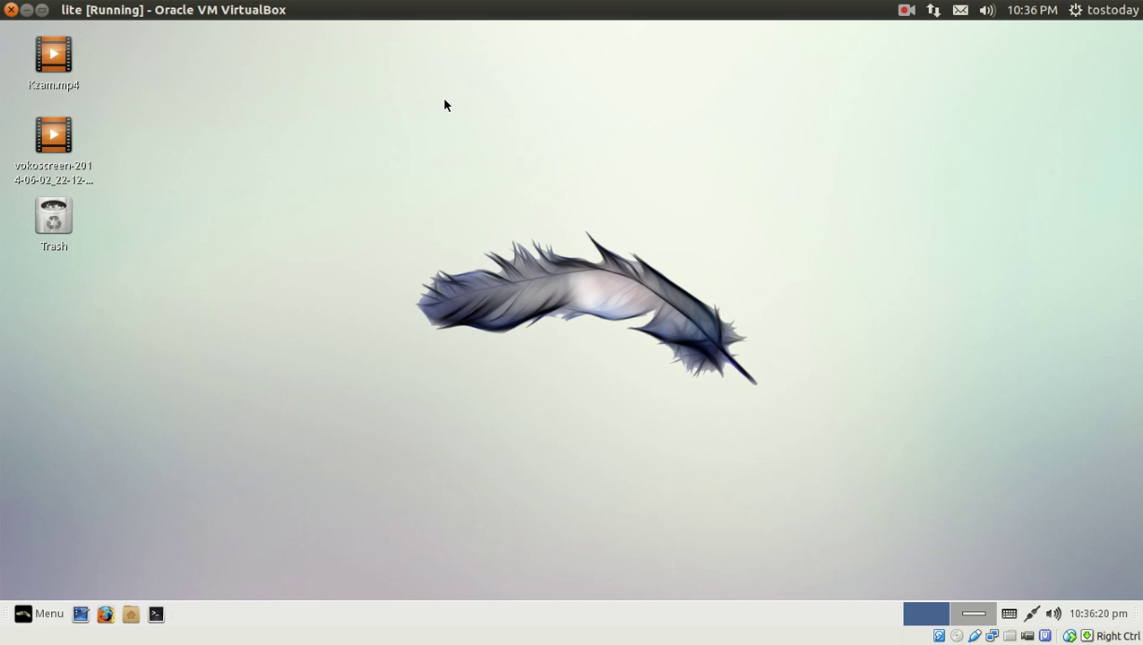
right_click(594, 109)
left_click(678, 374)
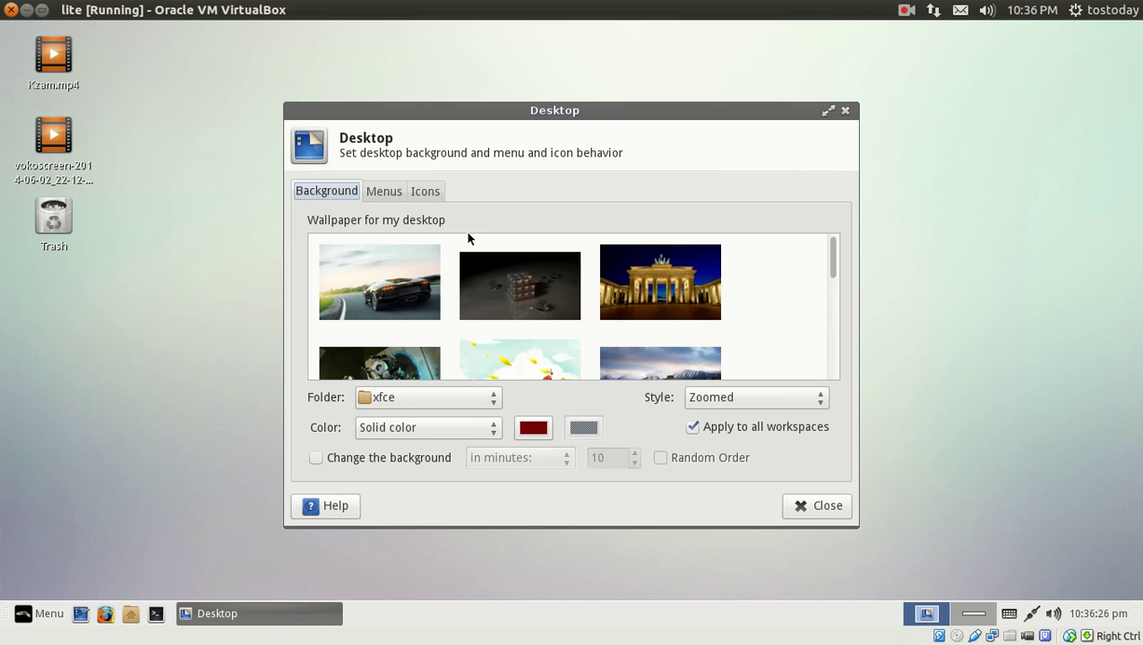
left_click(426, 192)
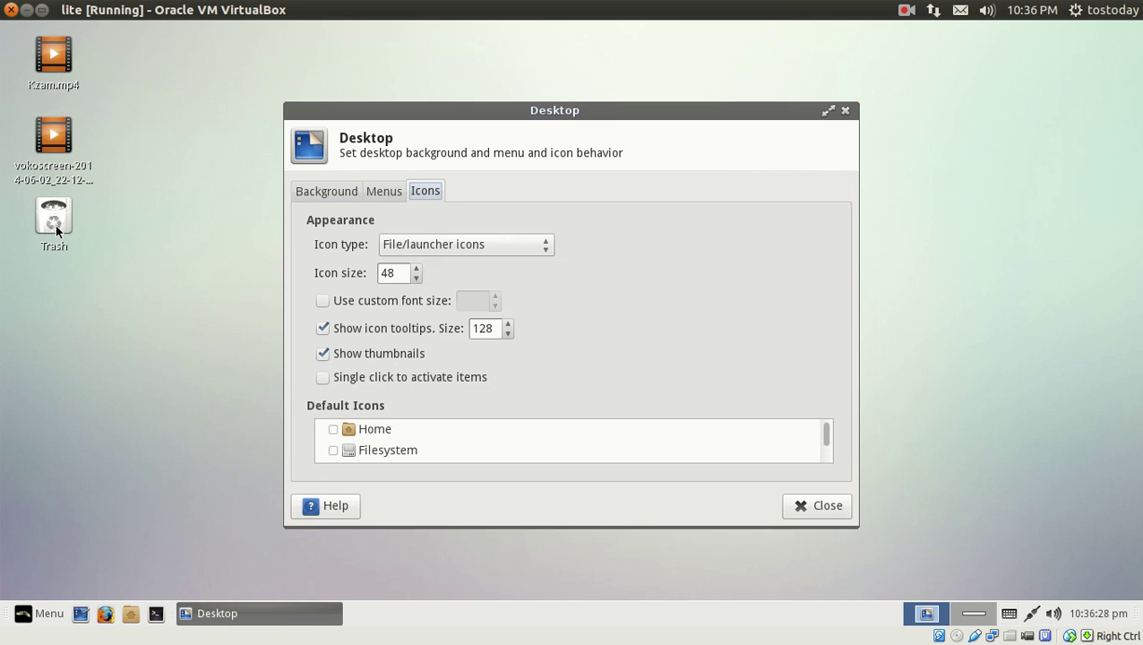
left_click(825, 507)
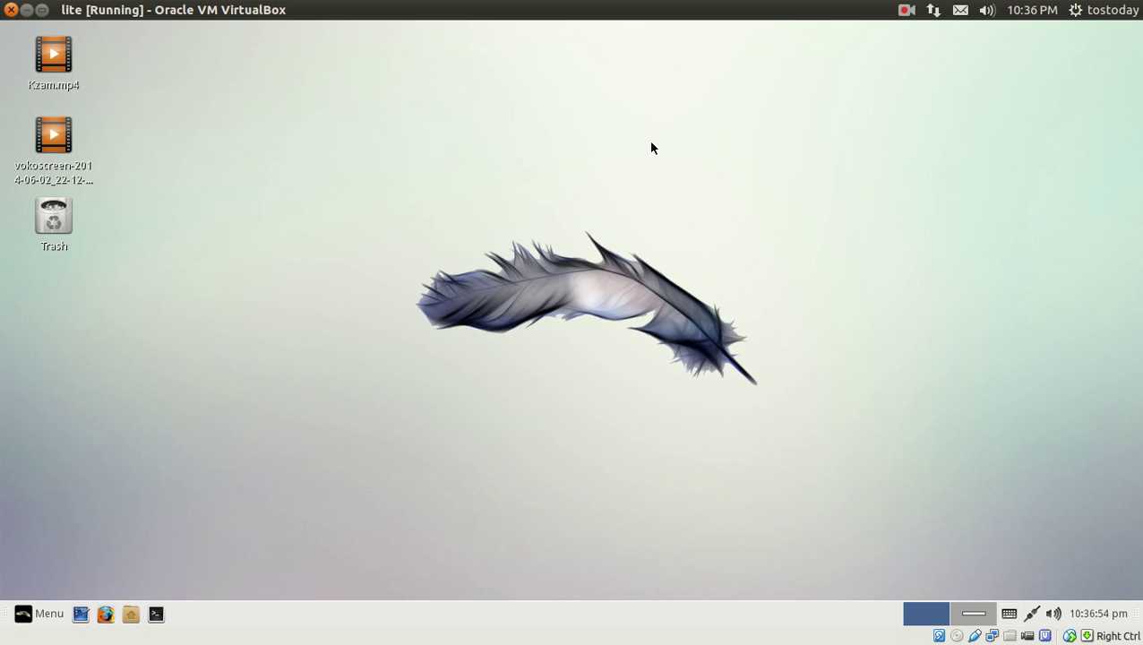
Check the clock and volume controls, and open VLC Media Player from the volume controls, then close it
left_click(1120, 615)
left_click(1115, 614)
left_click(1054, 615)
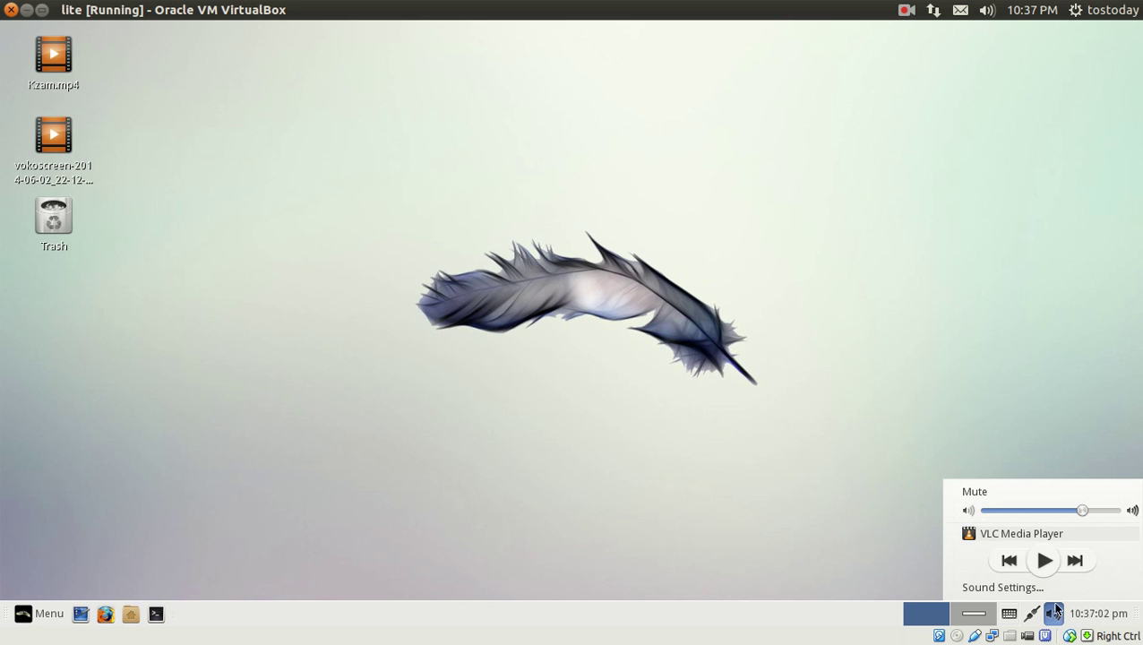
left_click(1042, 531)
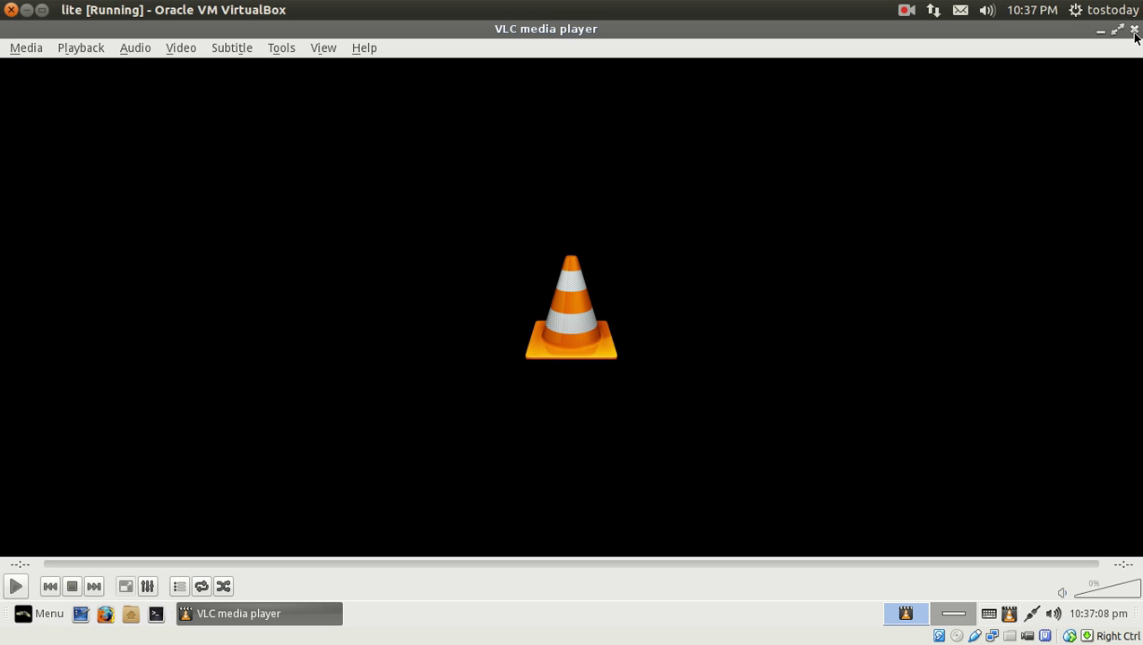
left_click(1134, 31)
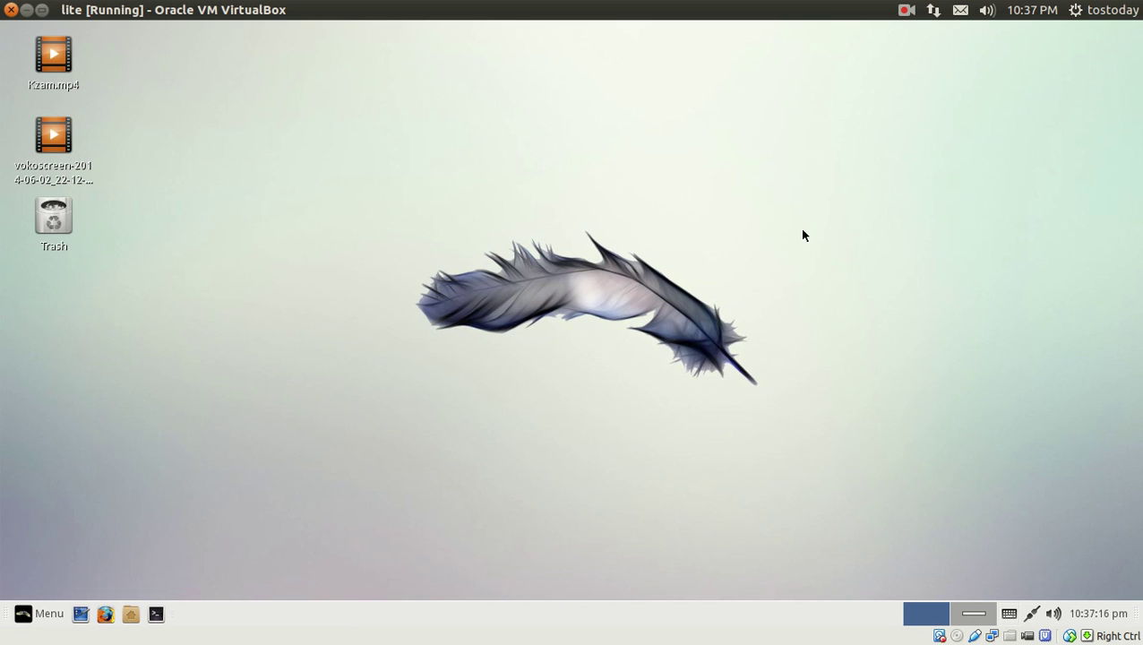
Check the network connection options, then dismiss the Close Firefox message on the second workspace and return to the first
left_click(1033, 613)
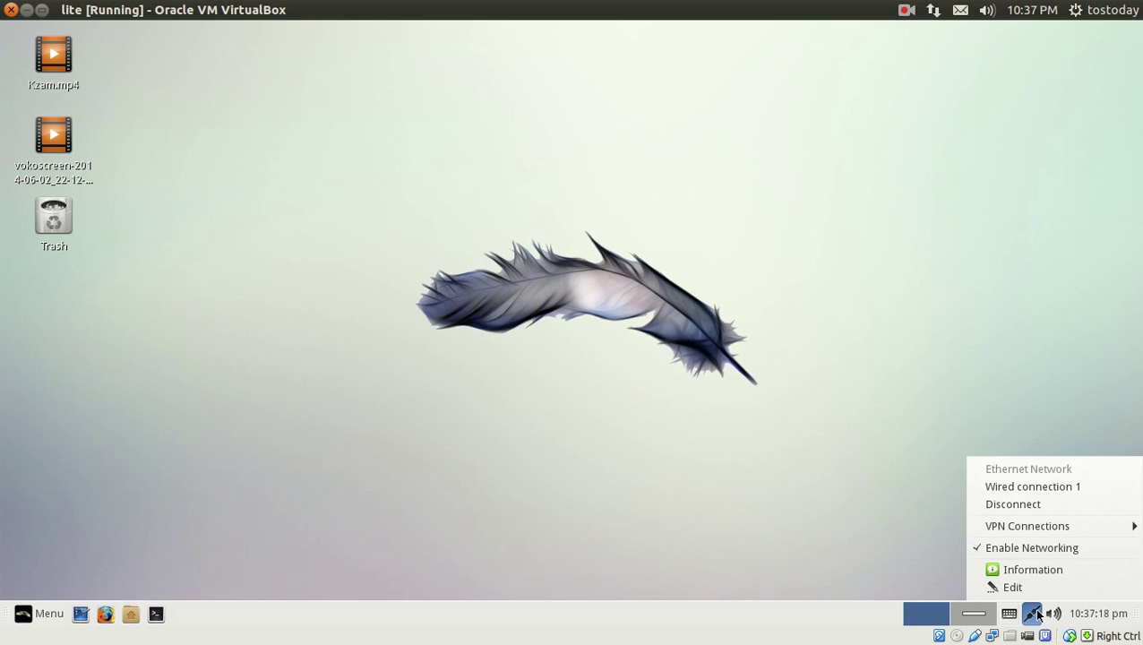
left_click(1033, 613)
left_click(974, 614)
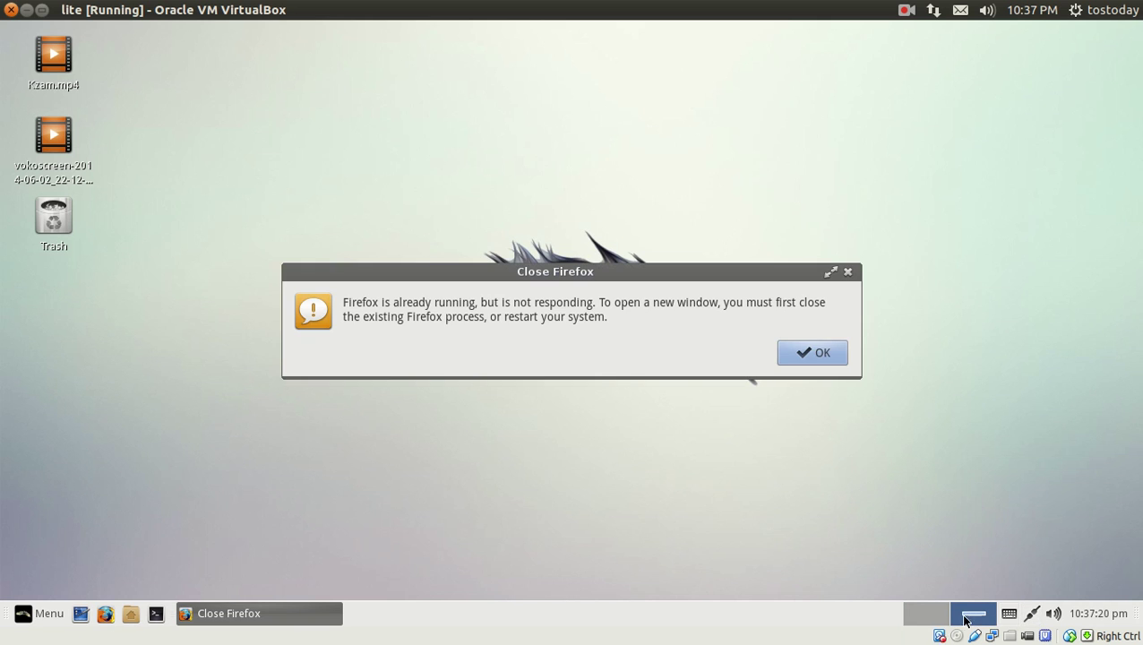
left_click(839, 356)
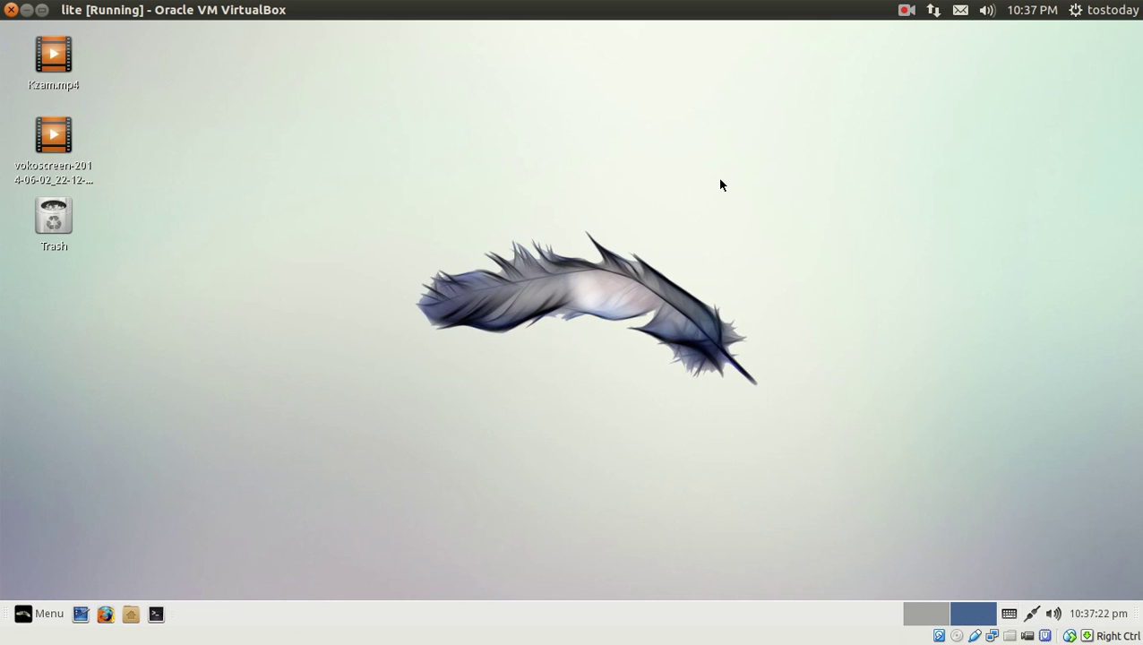
left_click(928, 613)
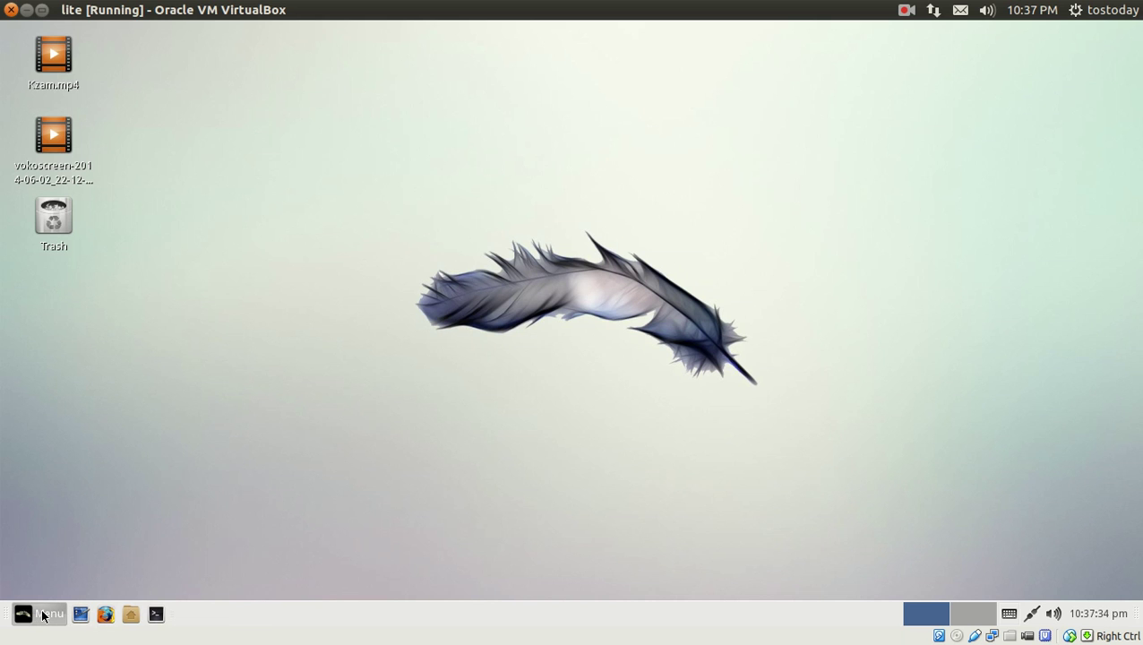
Open the home folder in the file manager, try the icon view, and display the contents as a detailed list
left_click(131, 613)
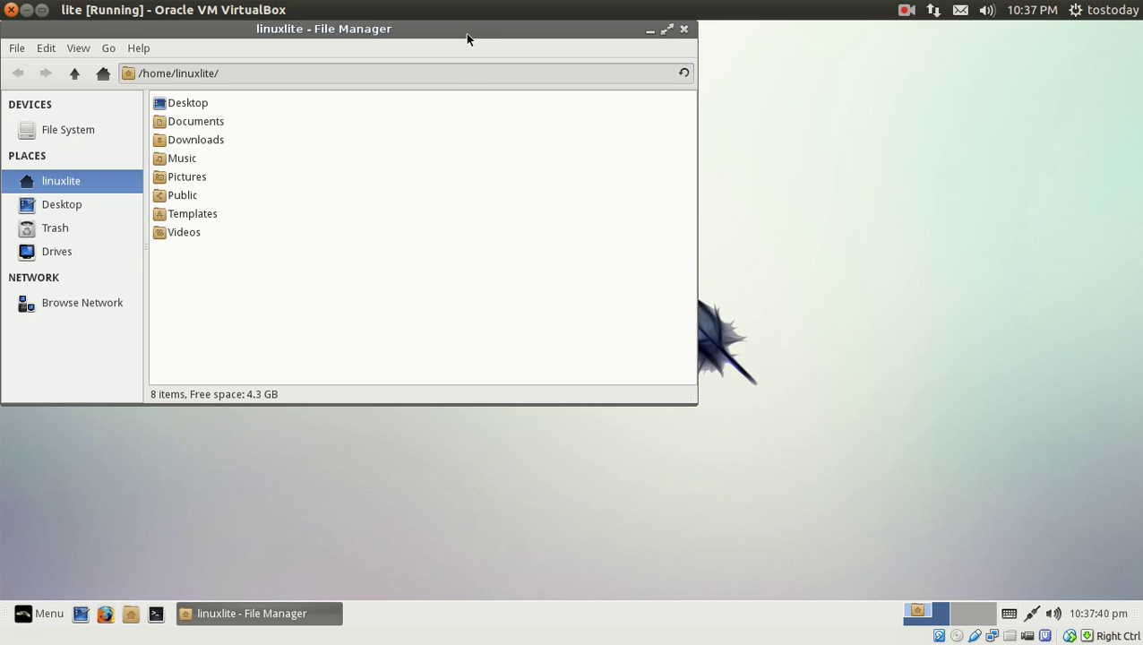
left_click_drag(465, 33, 678, 95)
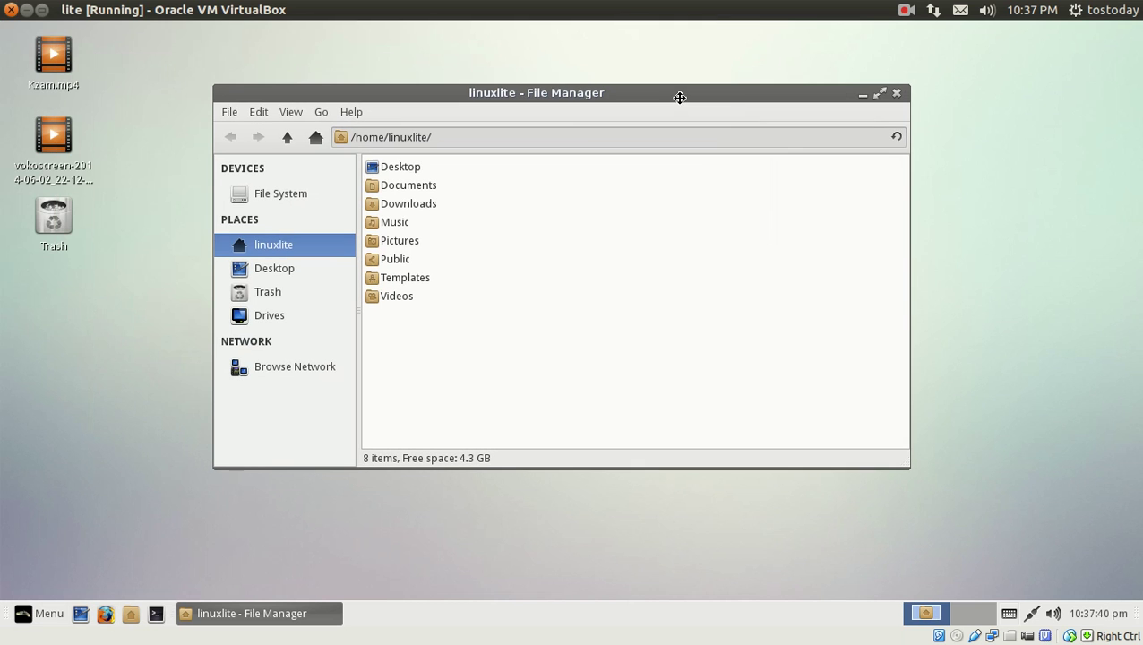
left_click(291, 116)
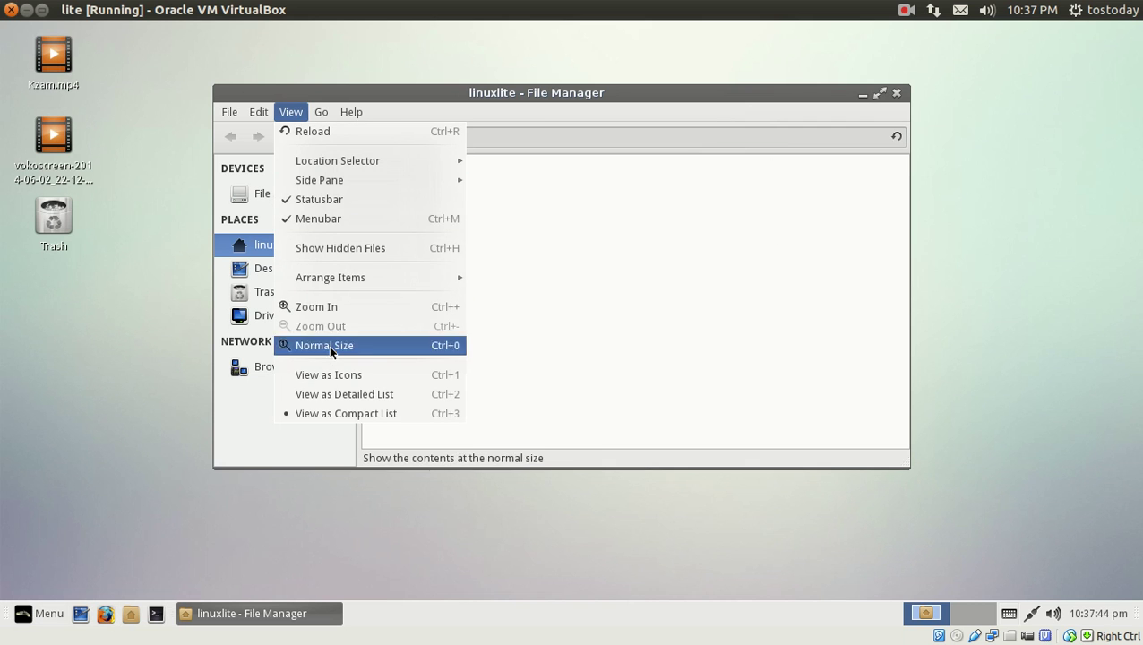
left_click(328, 374)
left_click(290, 112)
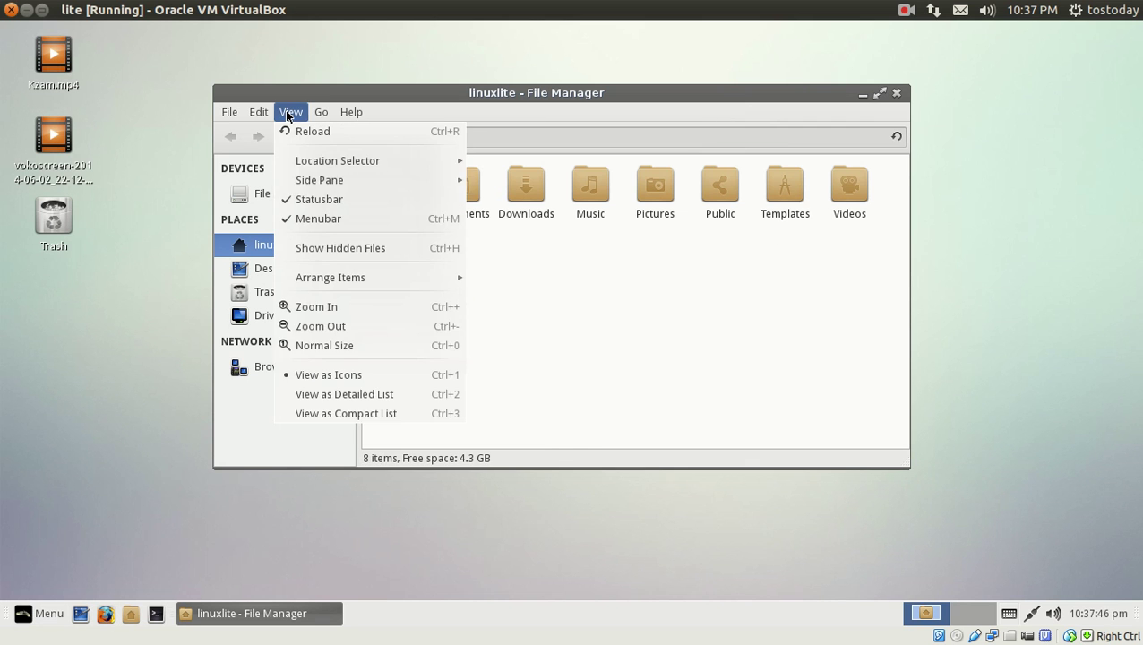
left_click(353, 394)
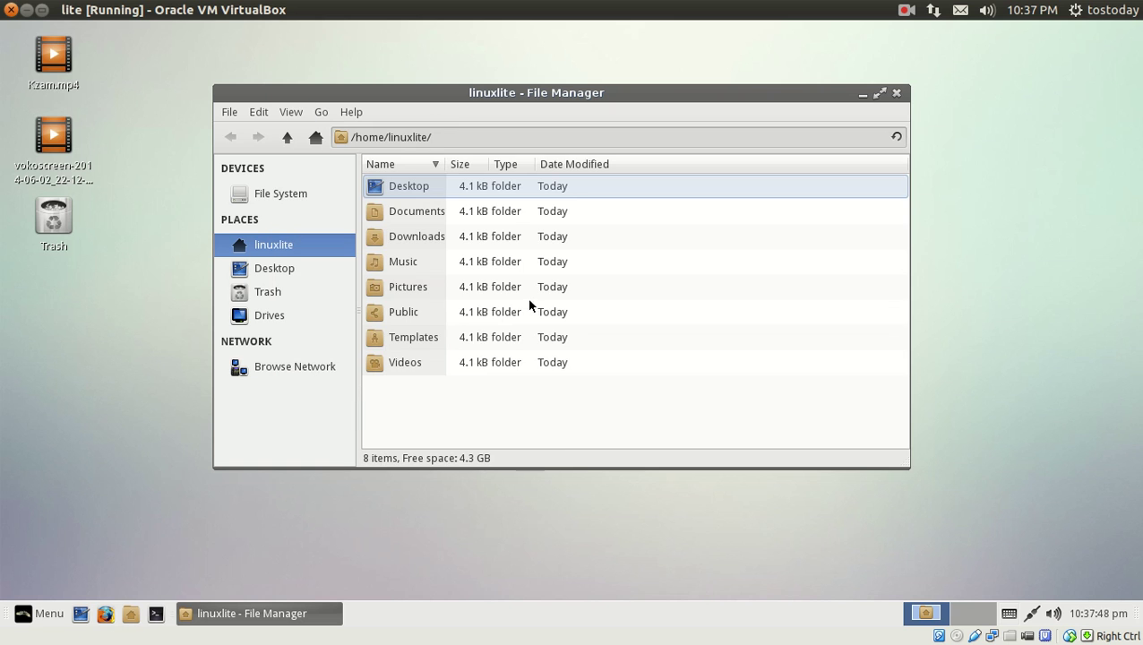
Look inside the Downloads folder and close the file manager
double_click(428, 238)
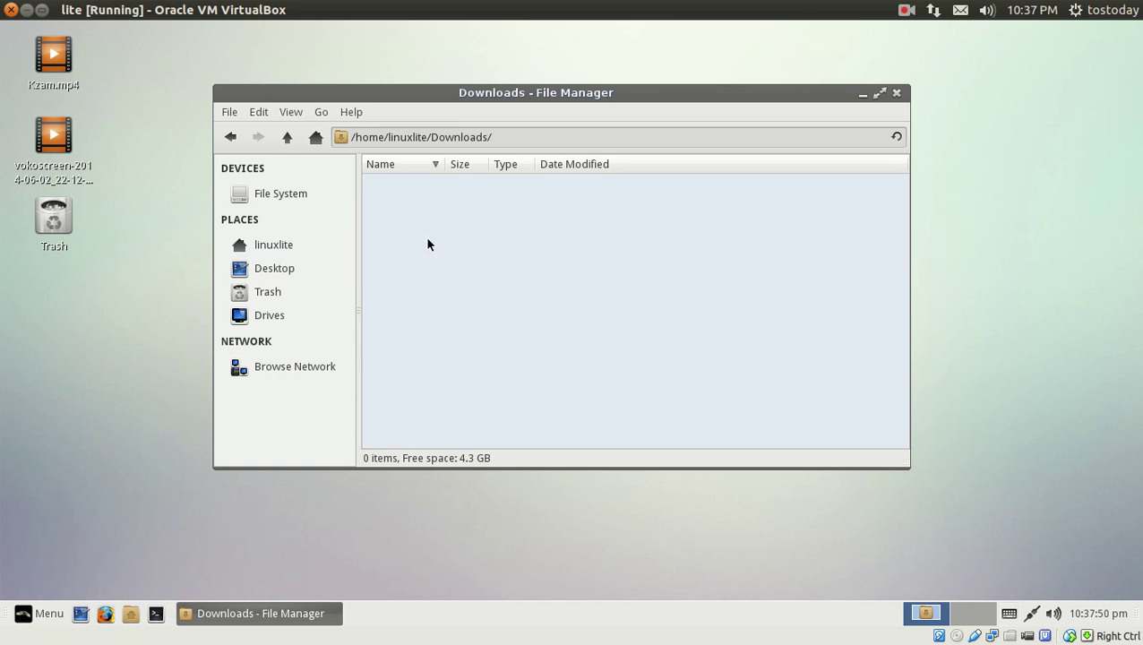
left_click(896, 94)
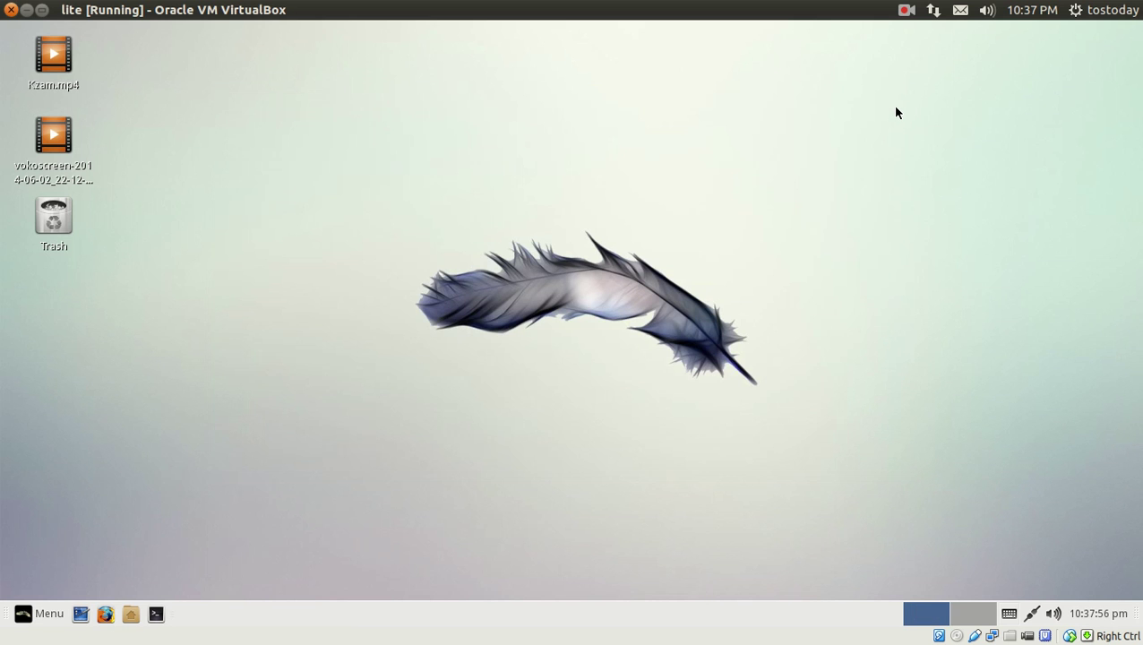
Look through the installed applications by category, including Favorites, Recently Used, All, Settings, Multimedia and Office
left_click(49, 611)
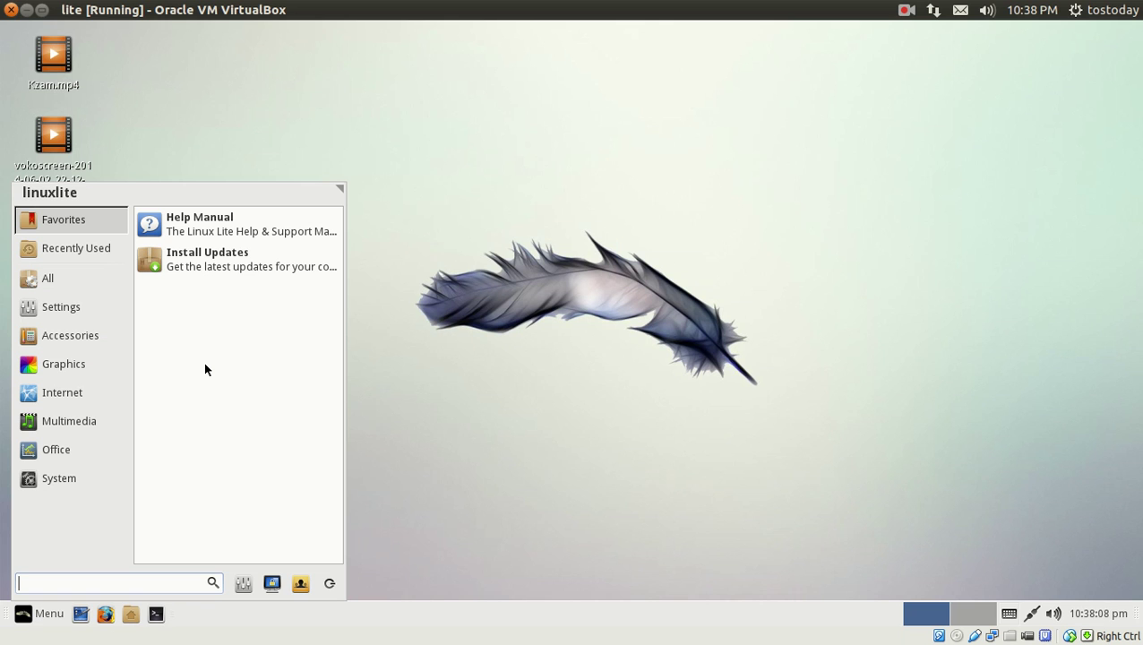
left_click(62, 248)
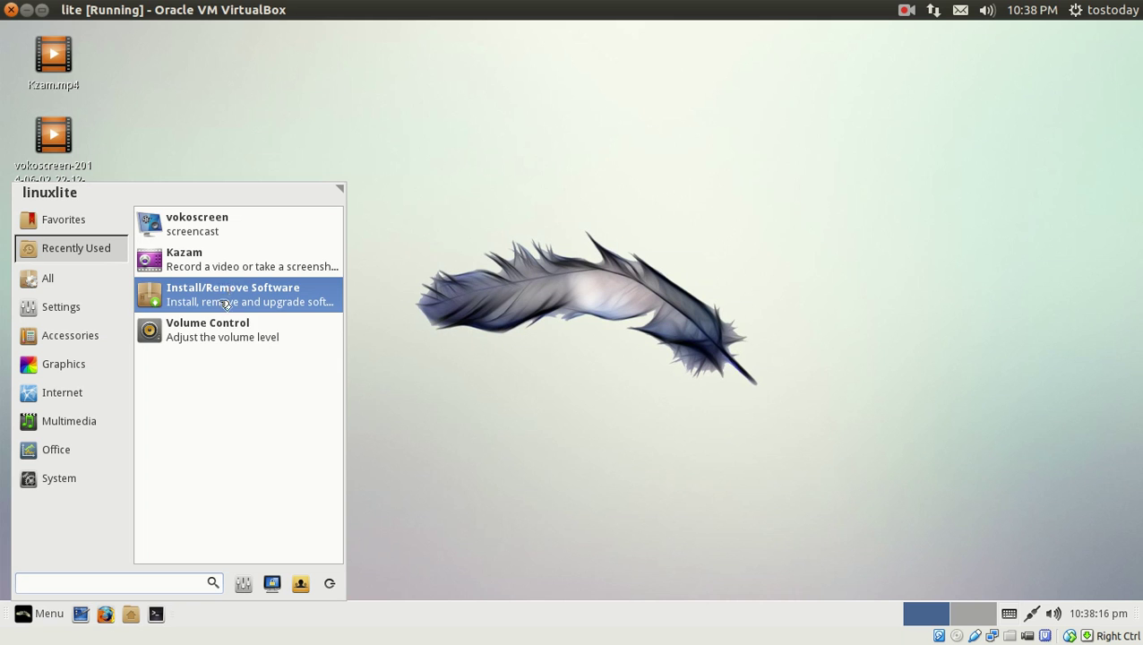
mouse_move(76, 283)
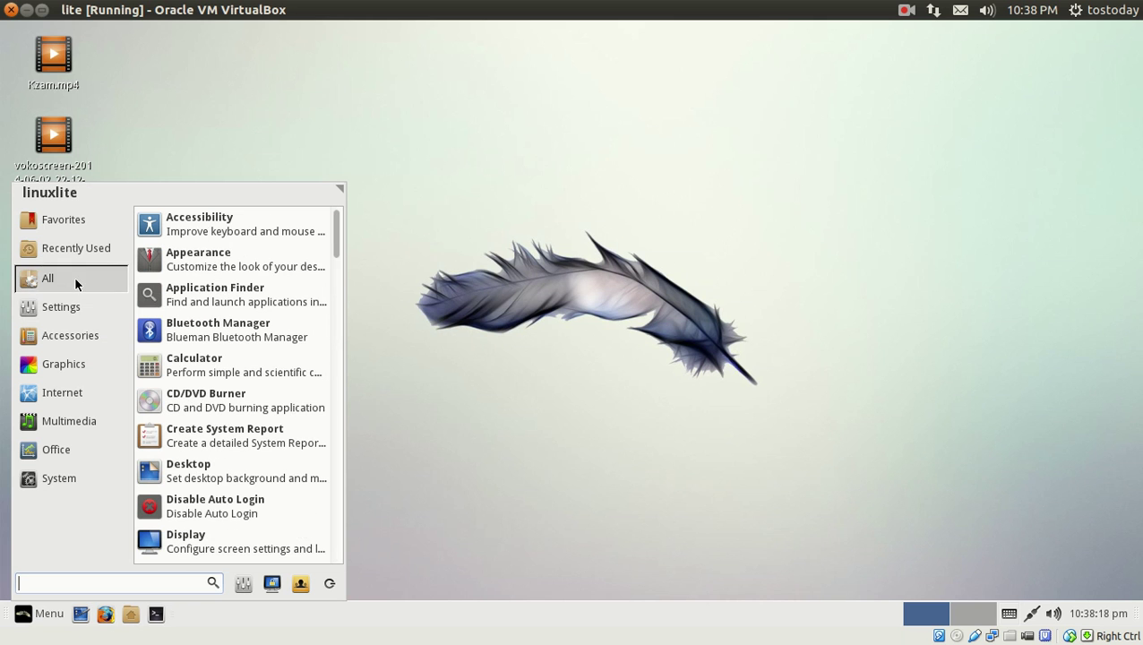
mouse_move(83, 313)
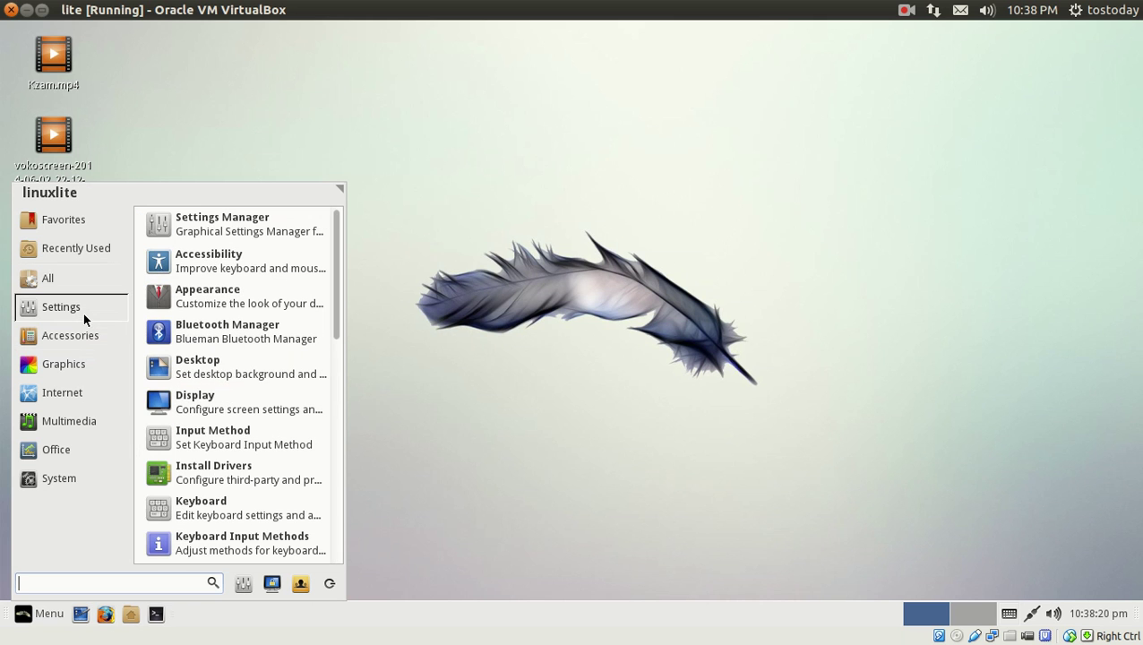
mouse_move(79, 335)
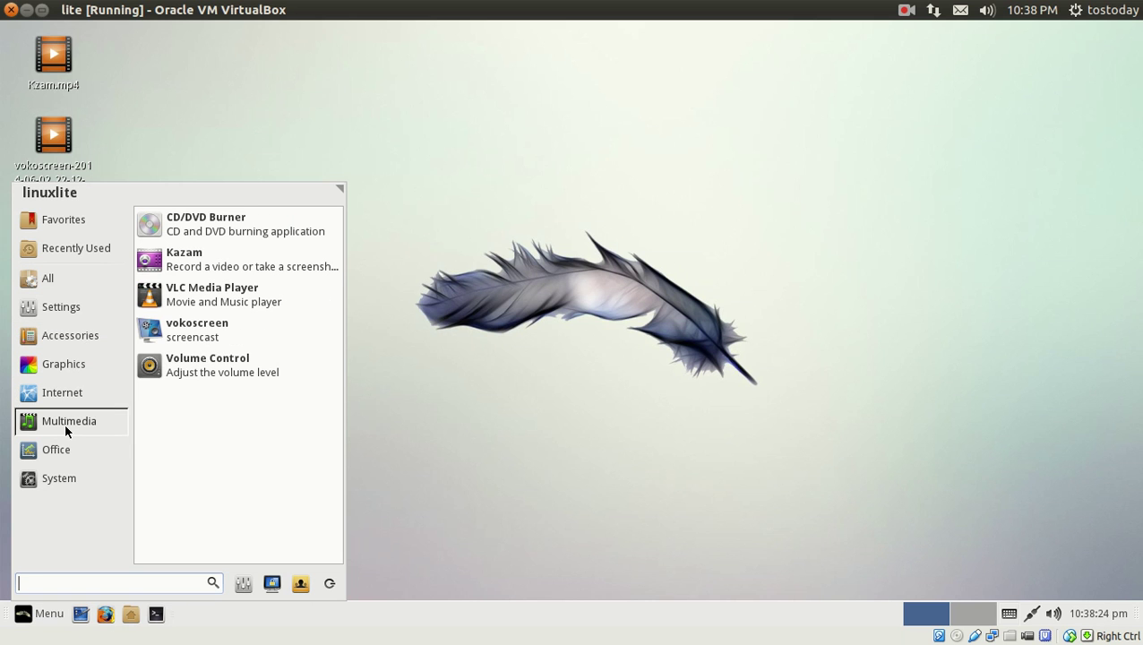
mouse_move(61, 454)
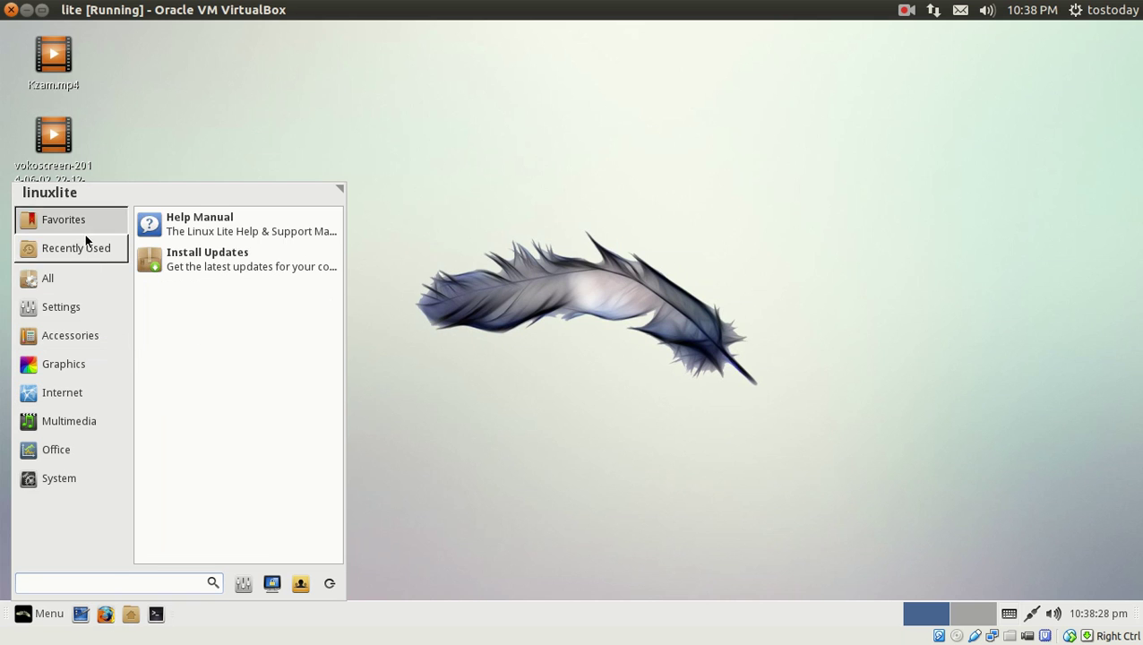
mouse_move(85, 234)
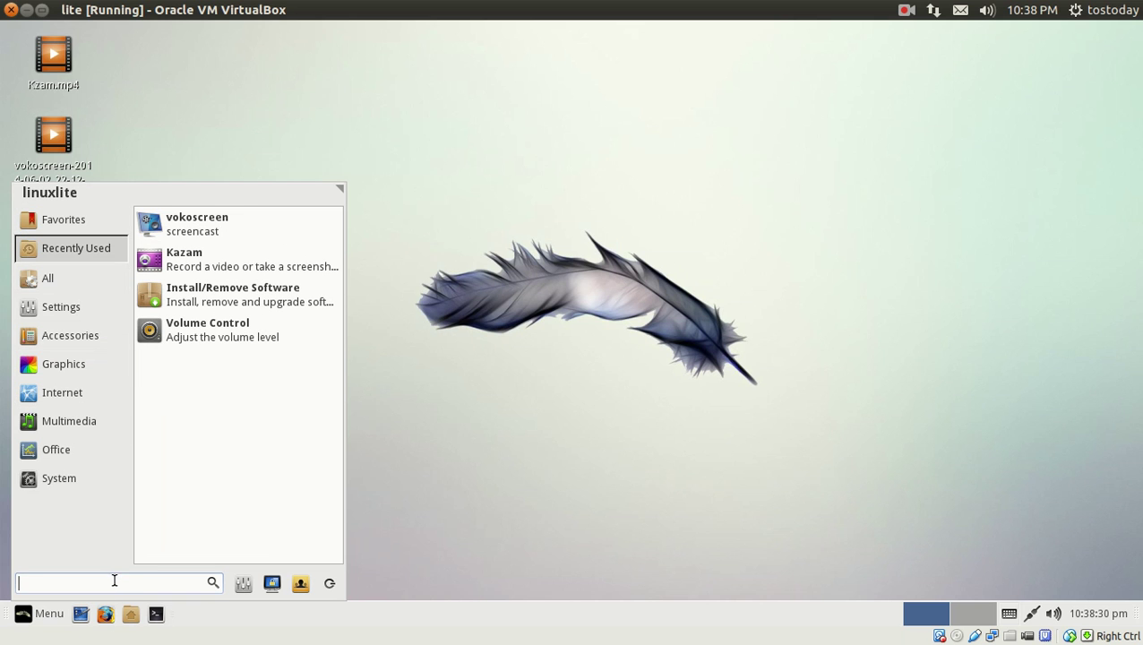
Search the applications for "soft", open Install/Remove Software by entering the account password, view the package list and close it
type("soft")
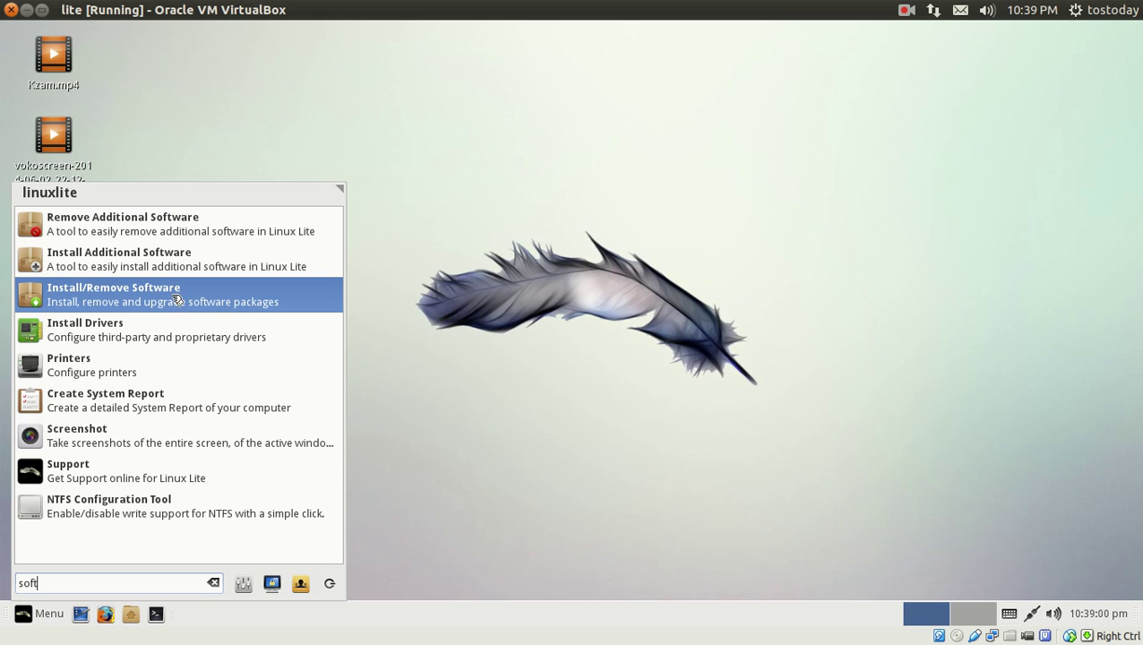
left_click(177, 299)
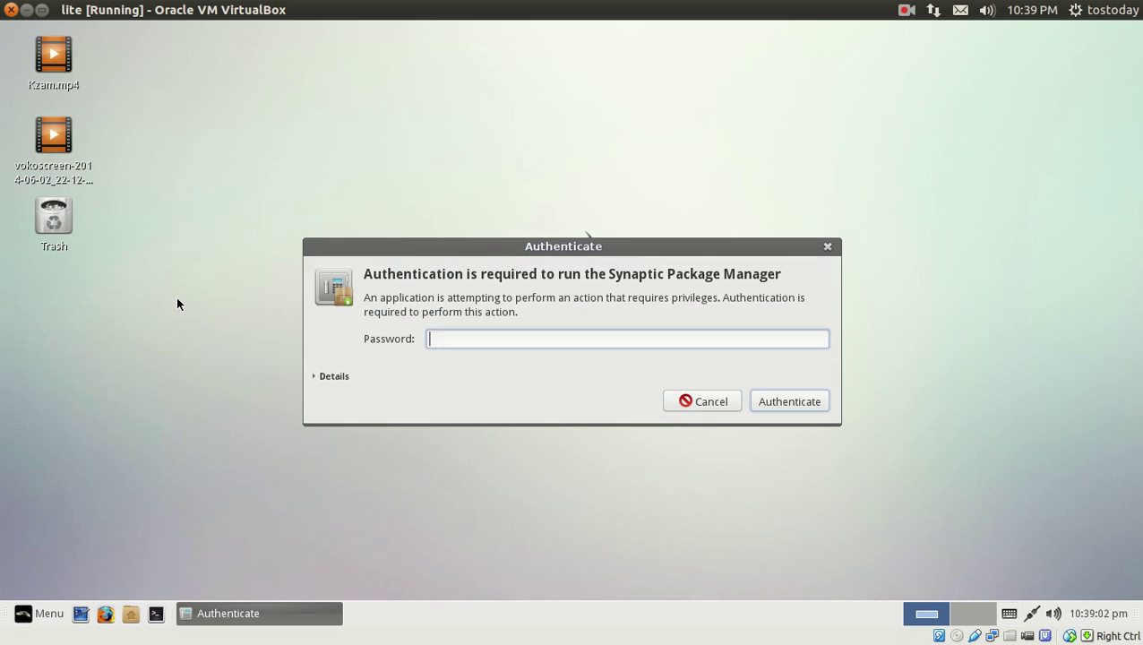
type("••")
key("Return")
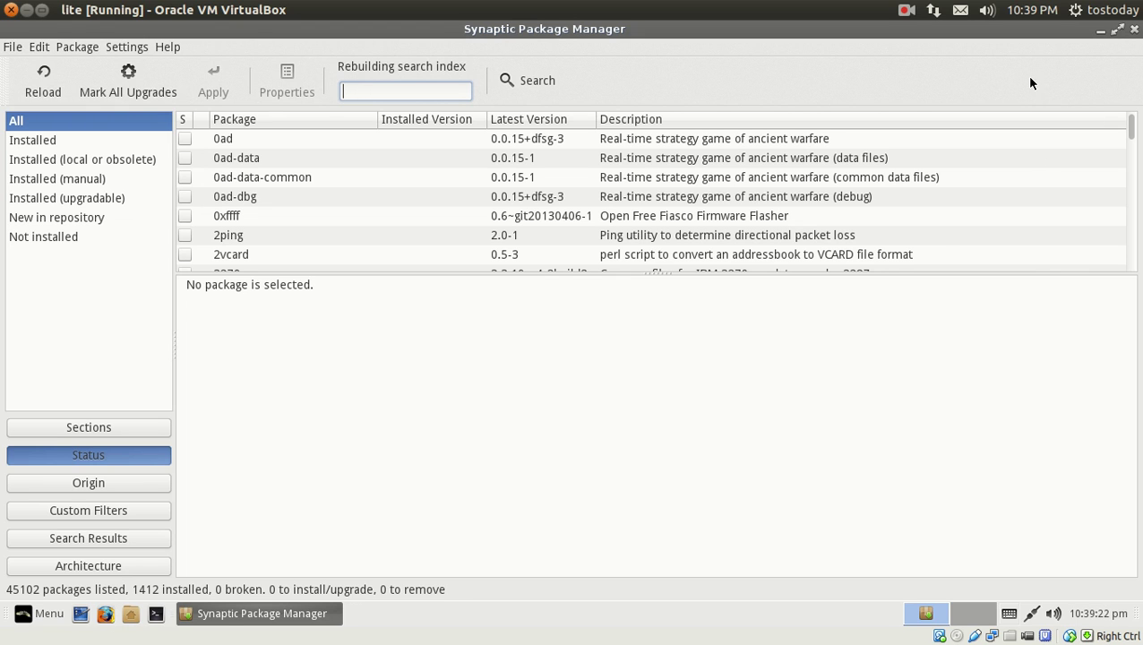
left_click(1134, 28)
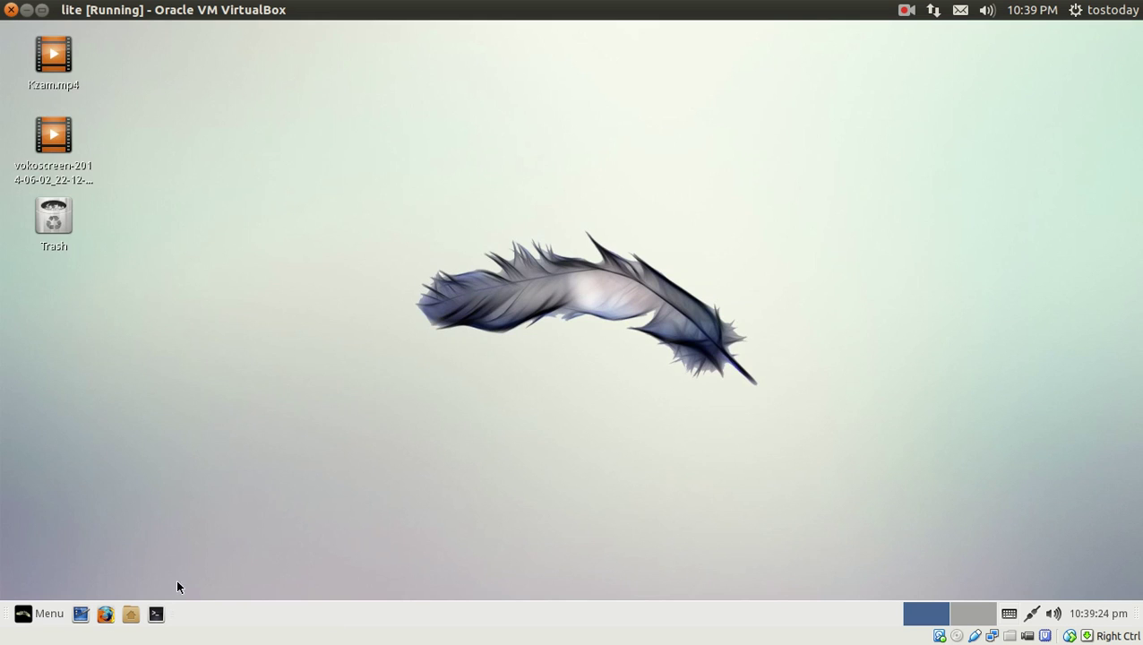
Search the applications for "sof", open Install Additional Software, review its options and exit with choice 0
left_click(55, 613)
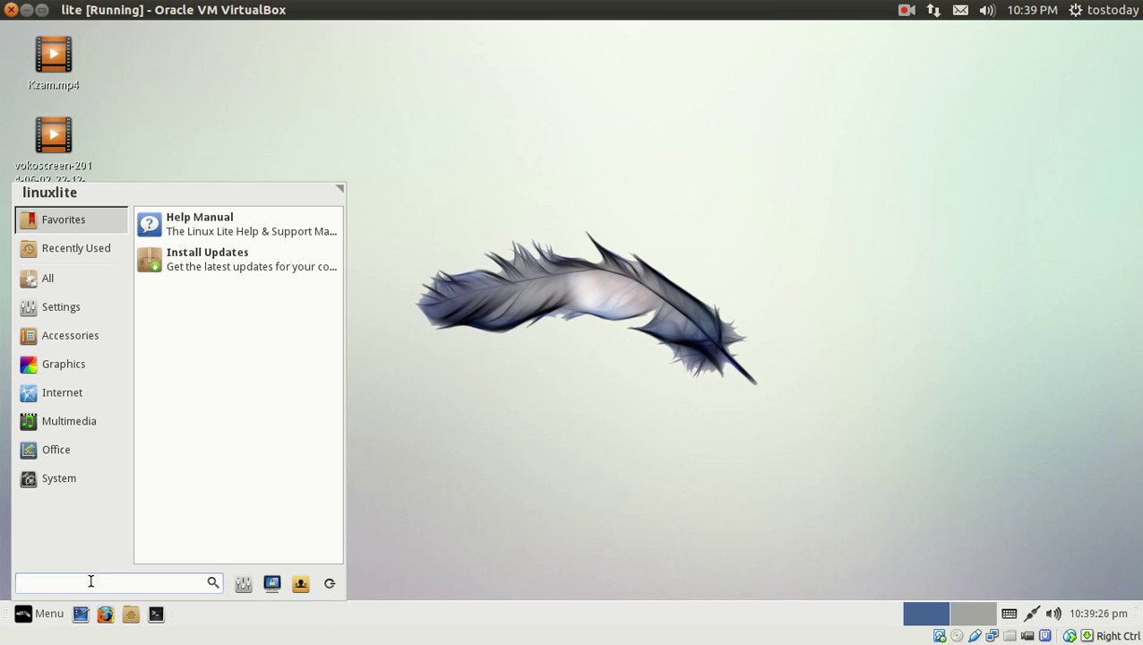
type("sof")
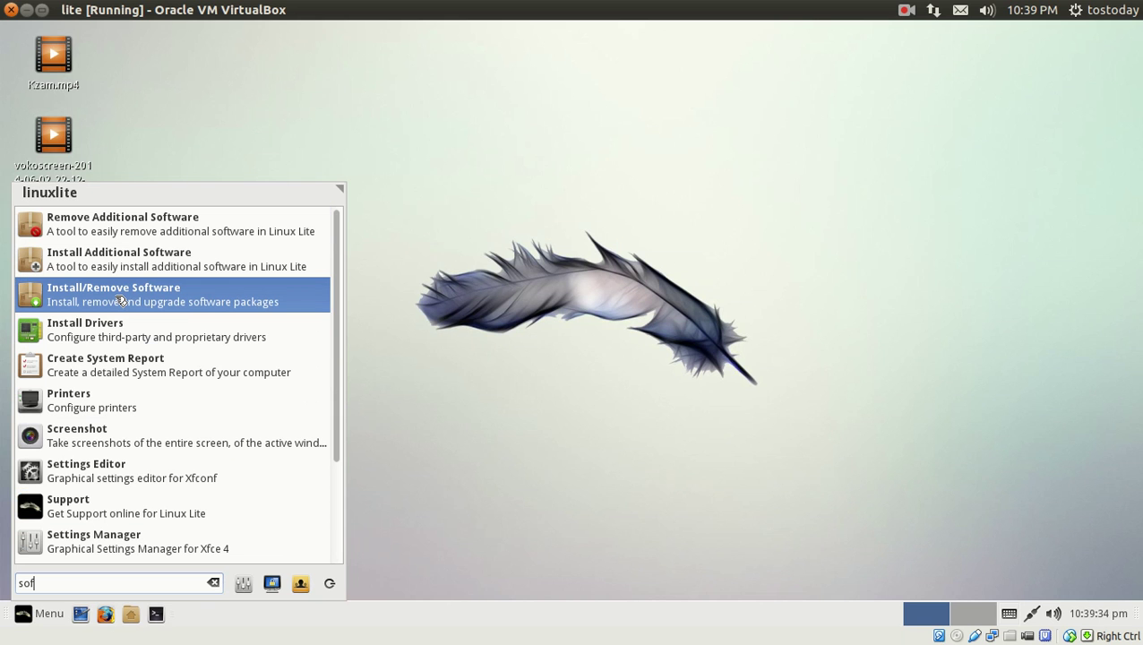
left_click(128, 265)
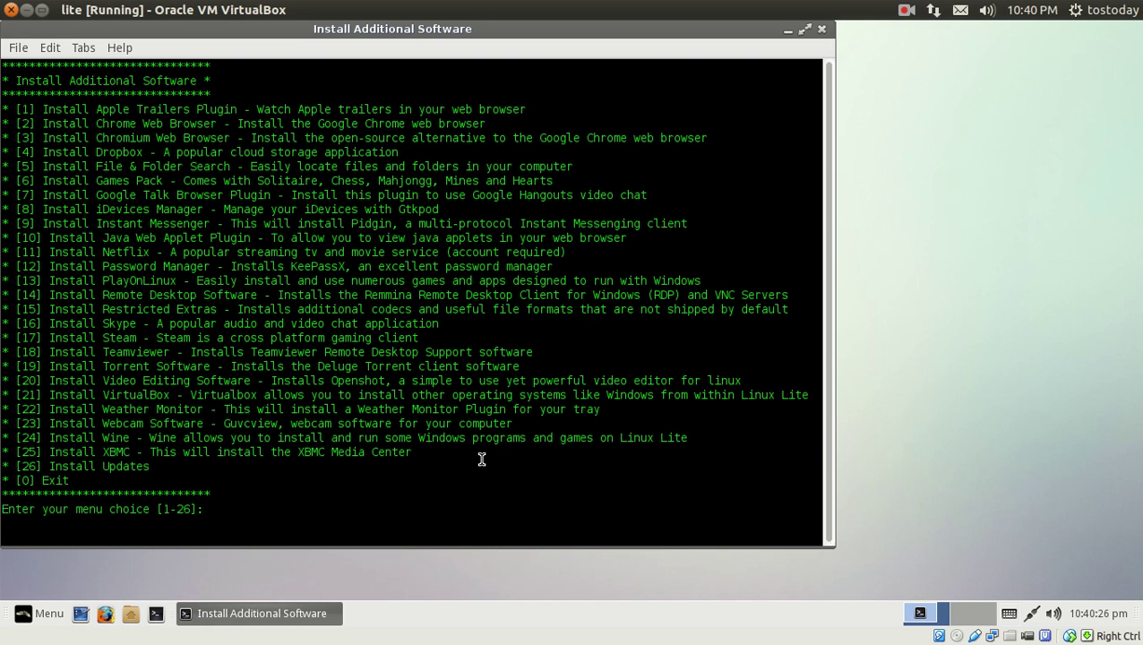
type("0")
key("Return")
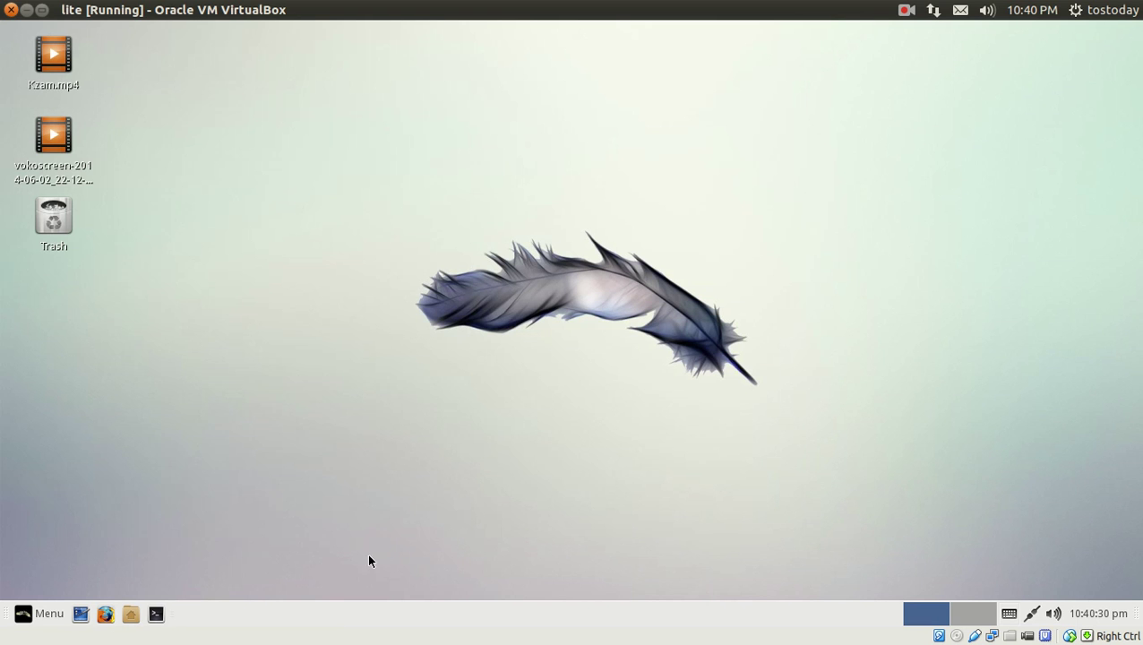
Open System Information from the System category, view the computer Summary page and close the window
left_click(39, 614)
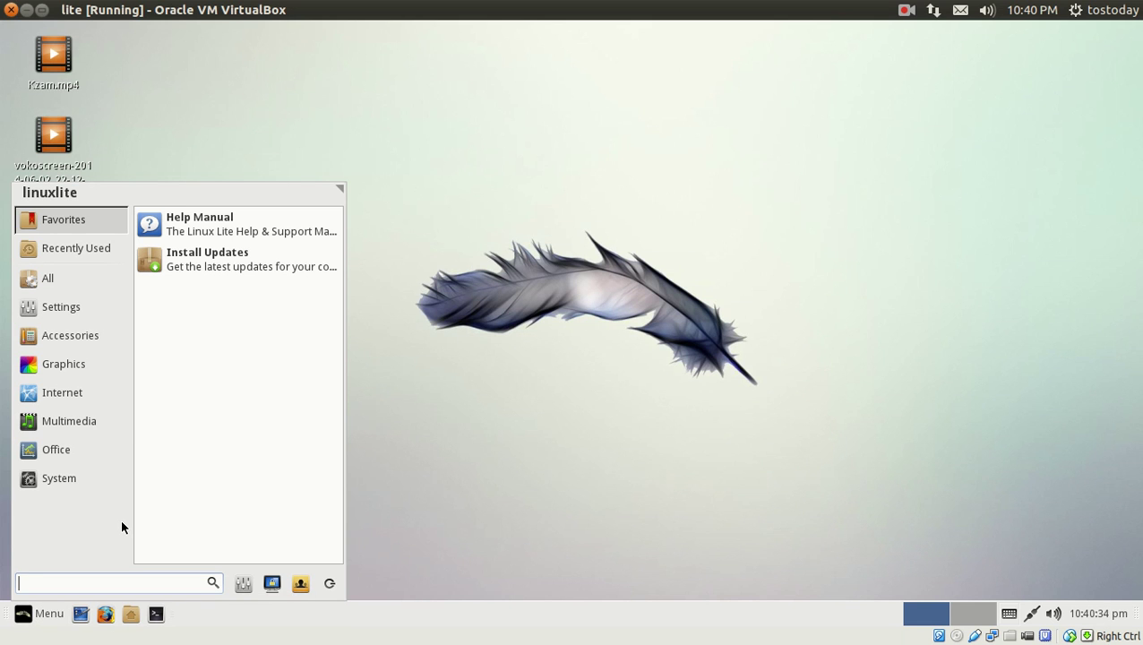
left_click(90, 478)
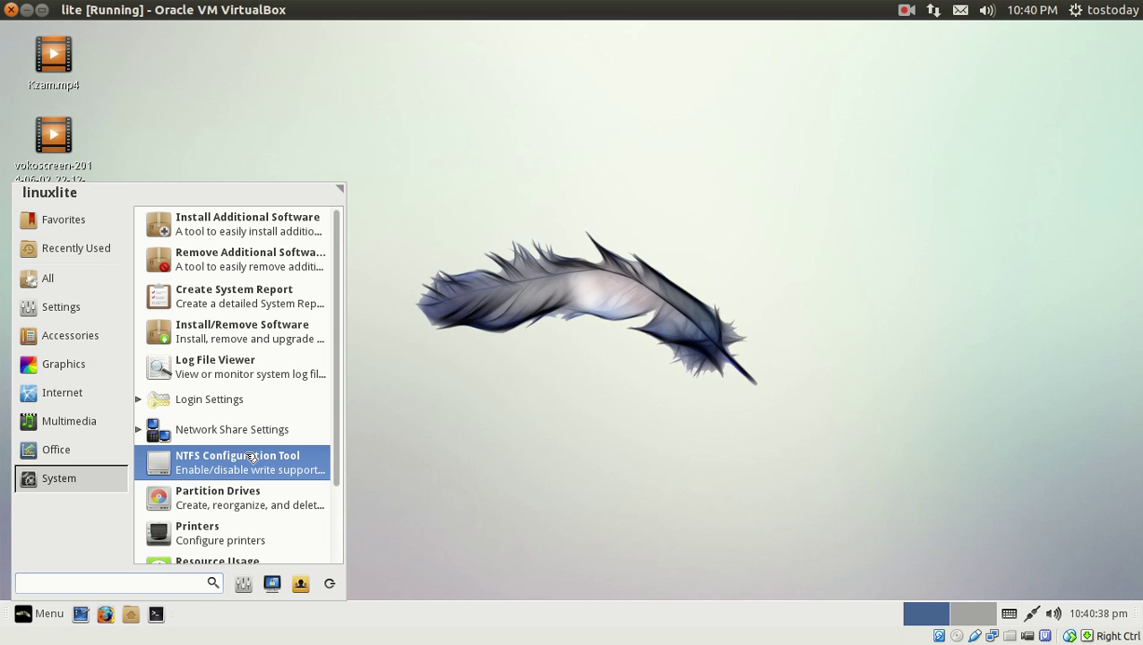
scroll(251, 457, "down", 2)
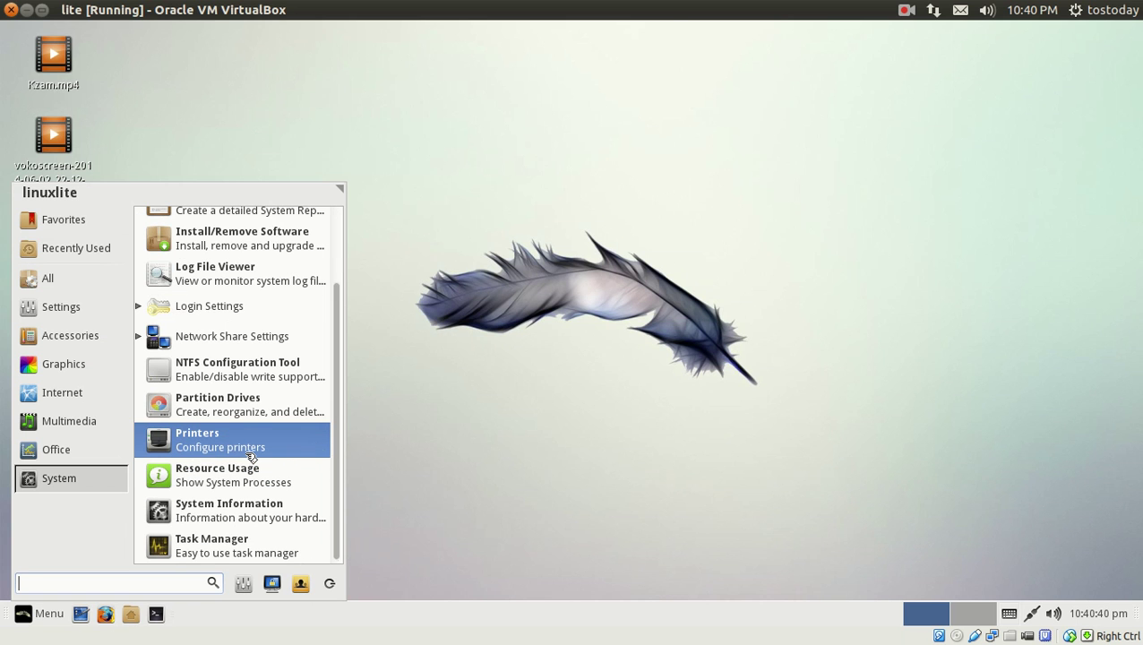
left_click(237, 511)
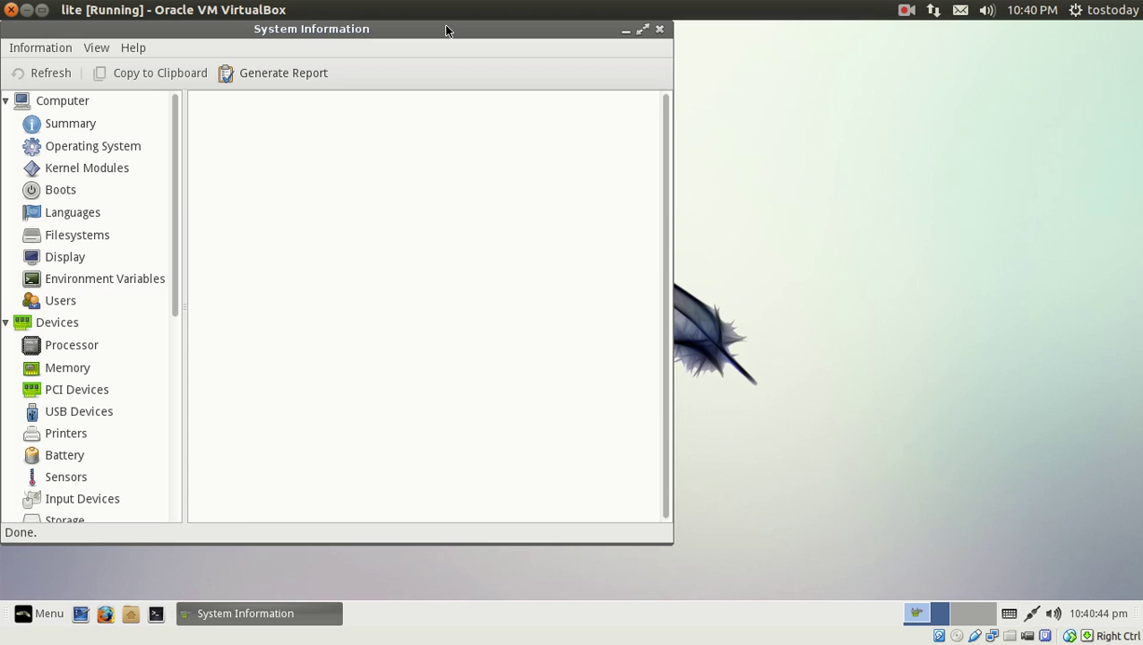
left_click_drag(445, 30, 517, 42)
left_click(162, 136)
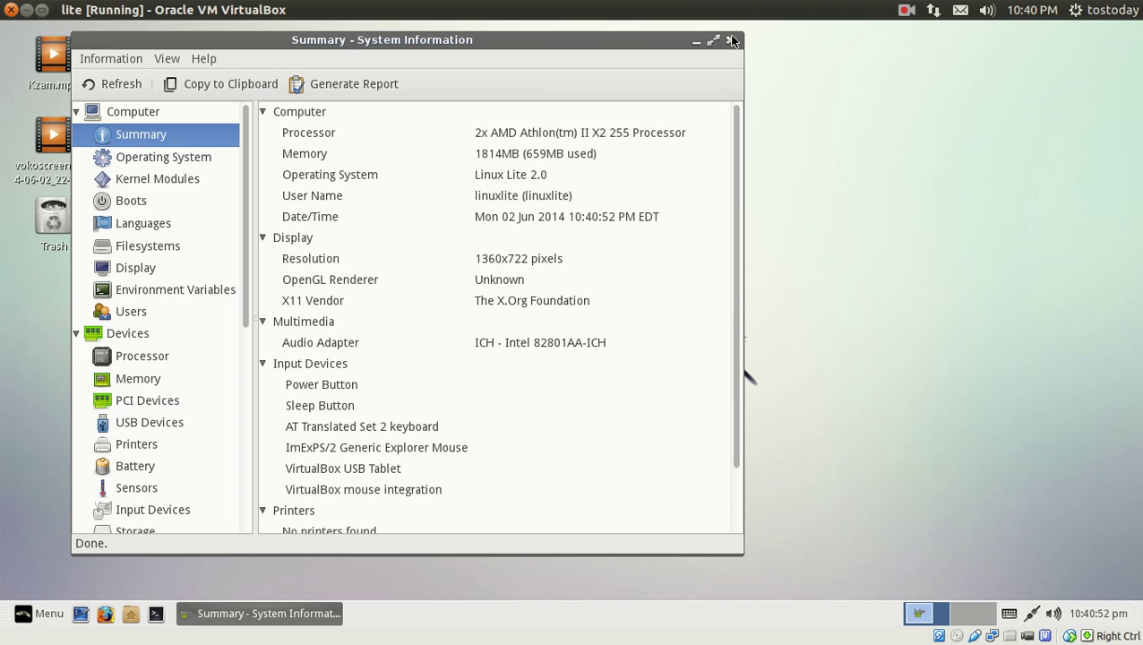
key("alt+F4")
Open Task Manager from the System category, move its window away from the screen corner, view the running processes and close it
left_click(25, 616)
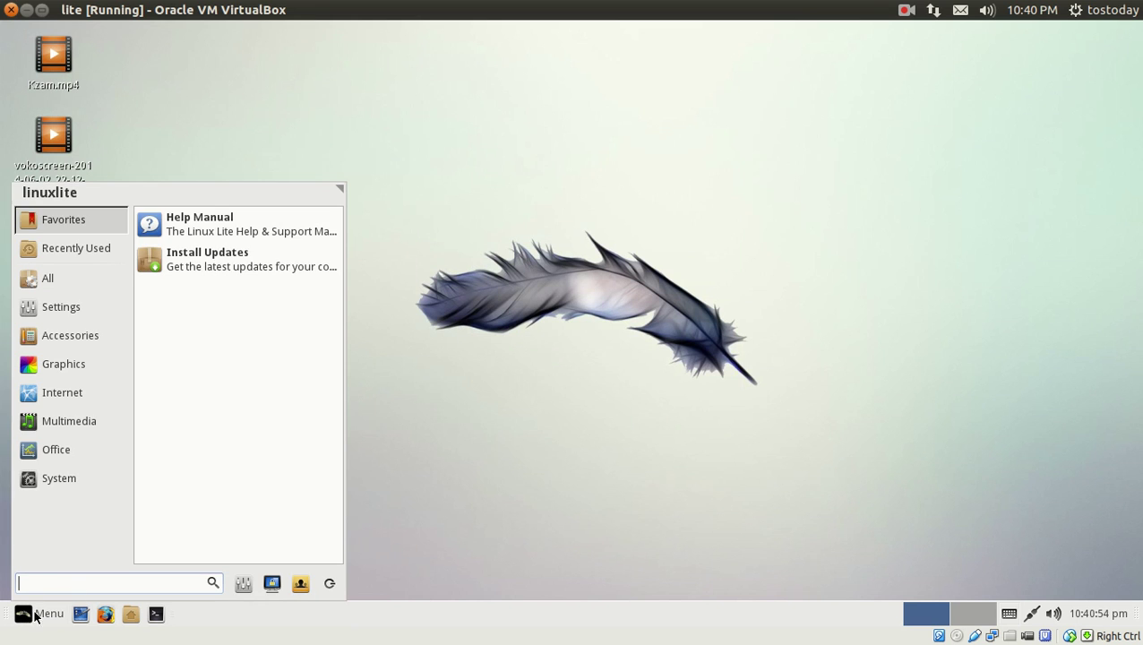
left_click(73, 418)
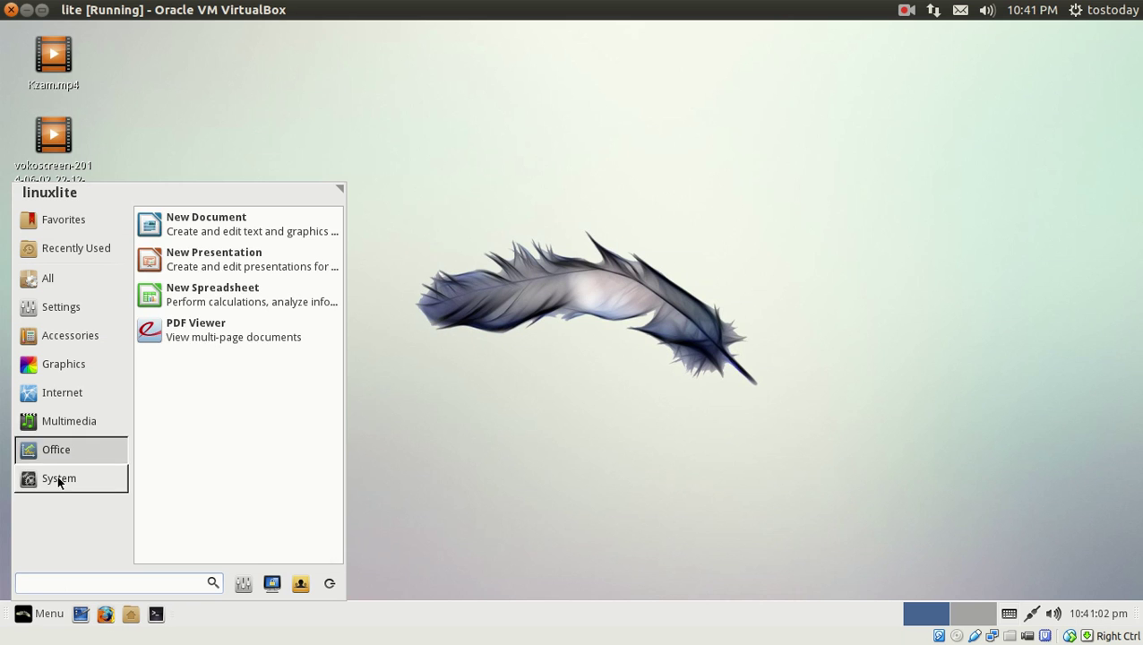
mouse_move(57, 476)
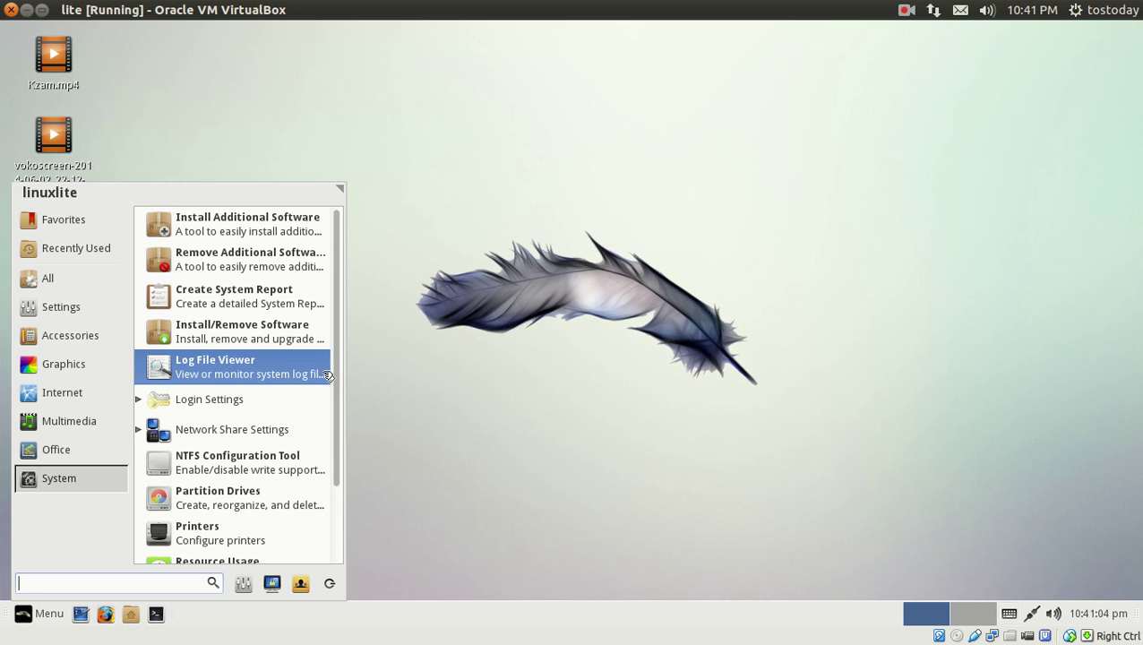
scroll(332, 421, "down", 3)
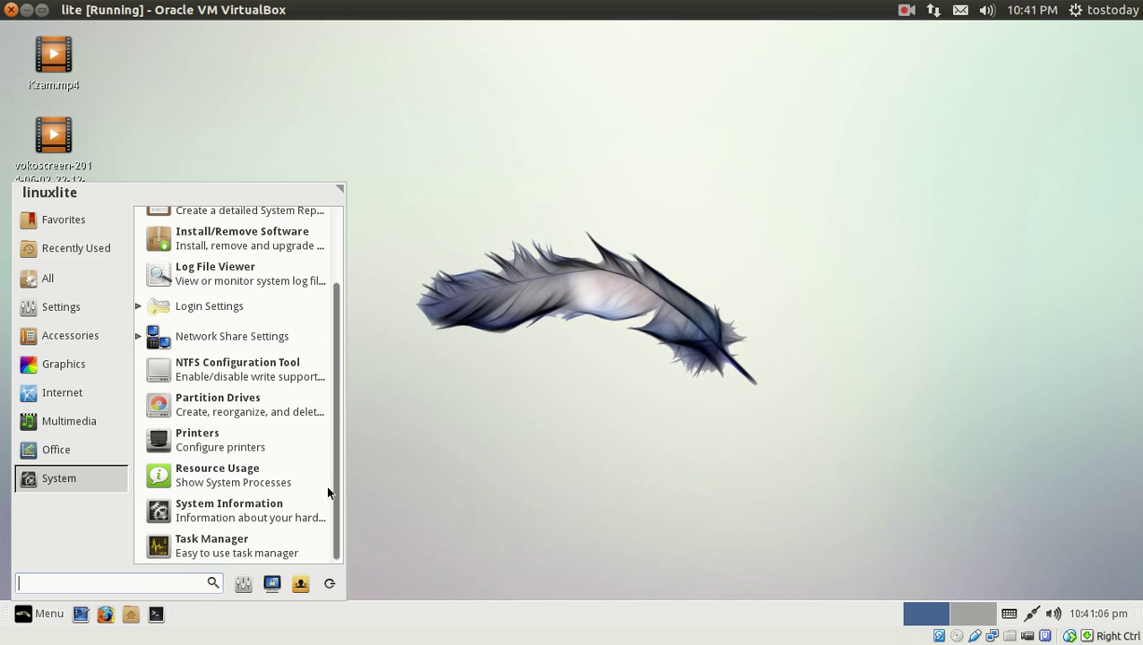
left_click(242, 546)
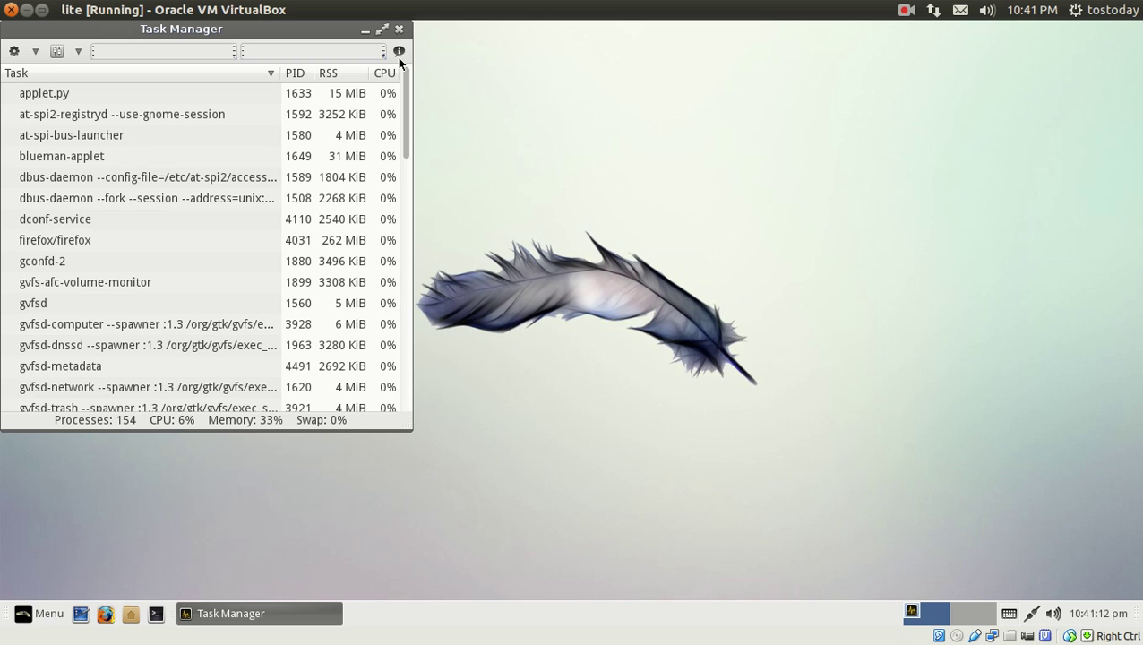
left_click_drag(310, 29, 414, 48)
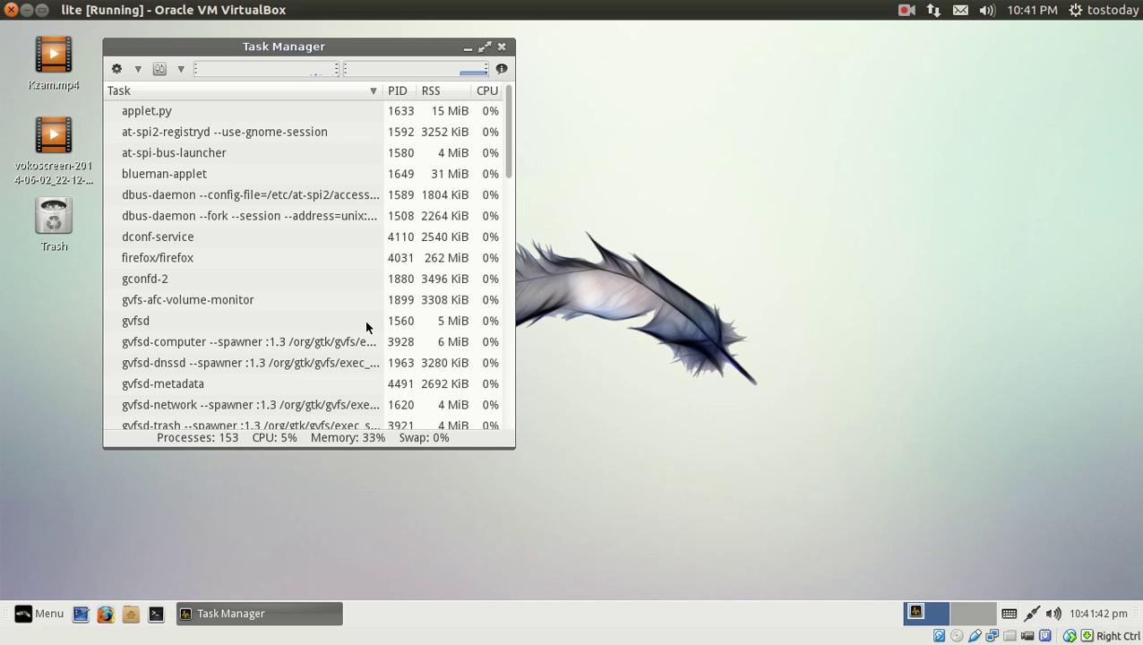
left_click(502, 48)
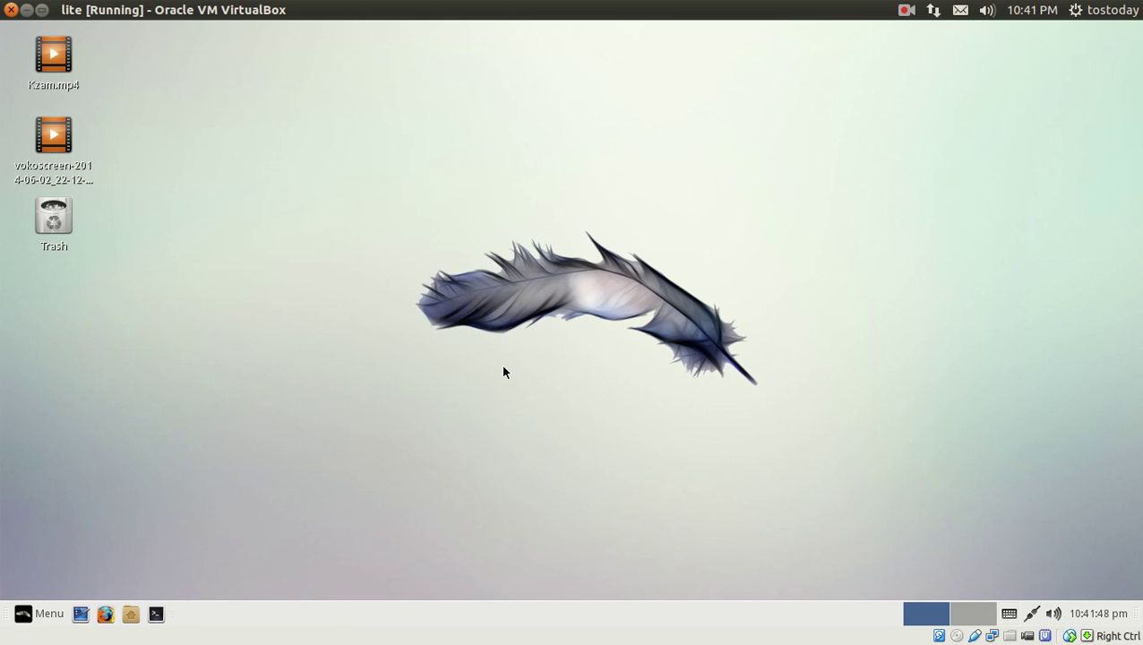
Look through the Settings, Favorites and Recently Used application categories
left_click(41, 613)
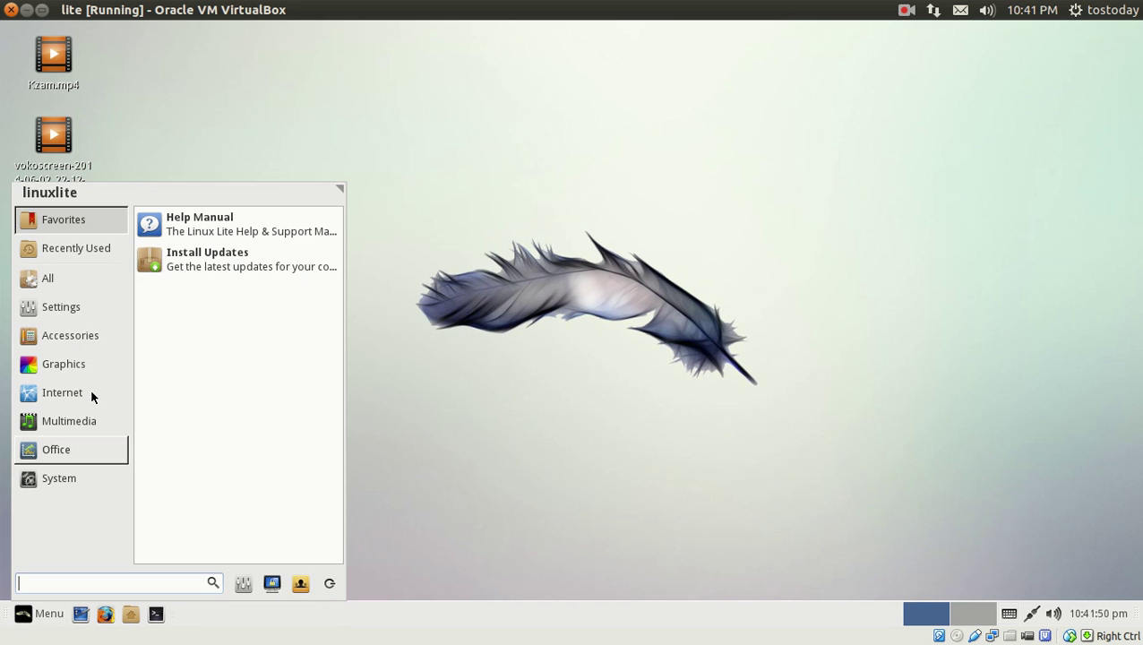
left_click(61, 306)
left_click(88, 251)
left_click(98, 223)
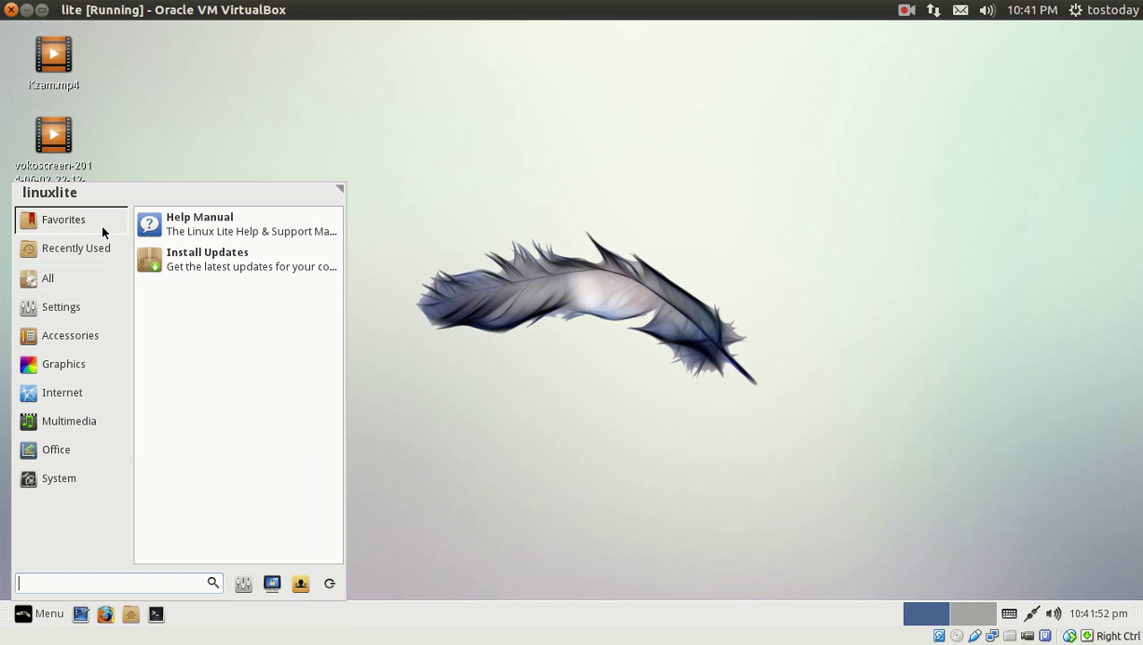
left_click(102, 255)
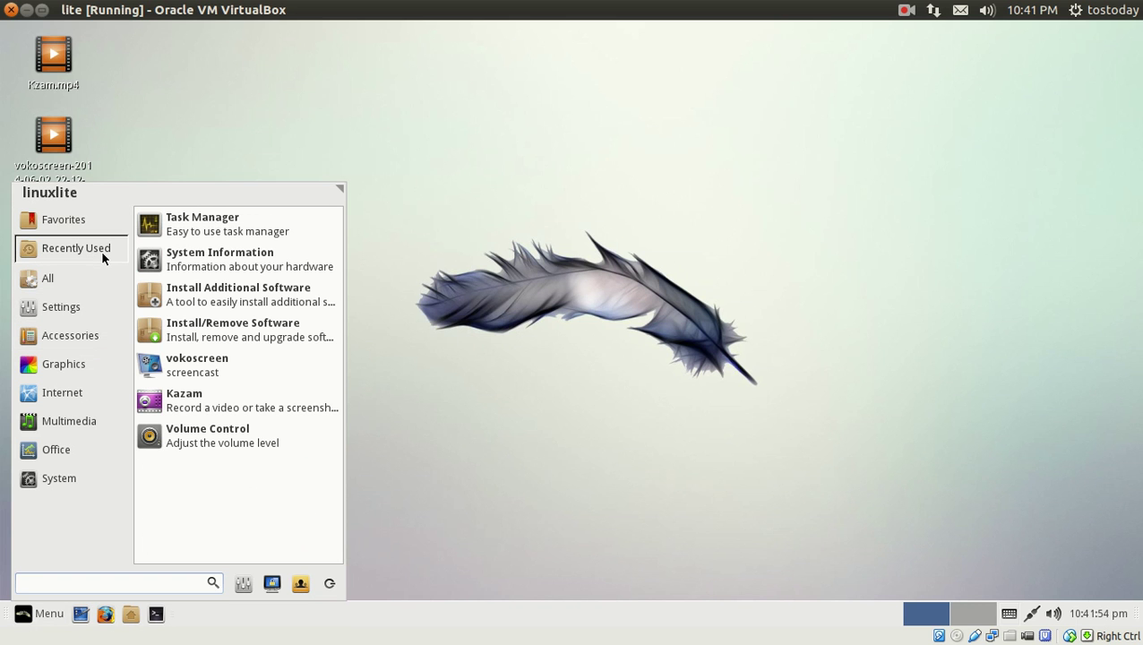
Open Install/Remove Software from the complete application list and authenticate with the account password
left_click(91, 277)
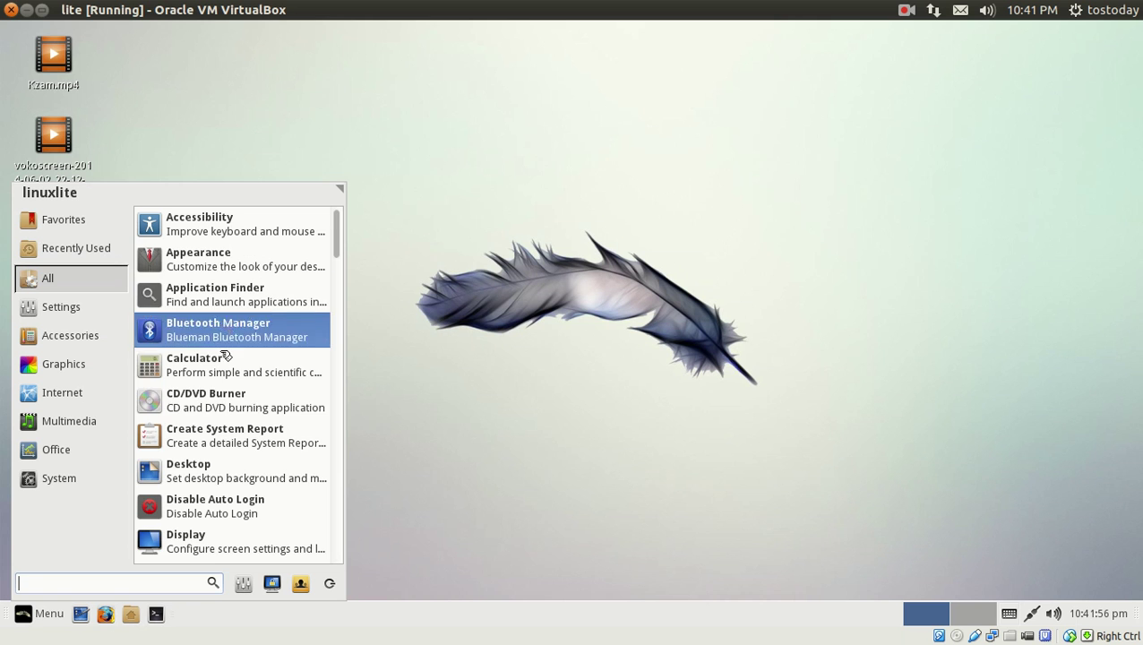
scroll(244, 448, "down", 5)
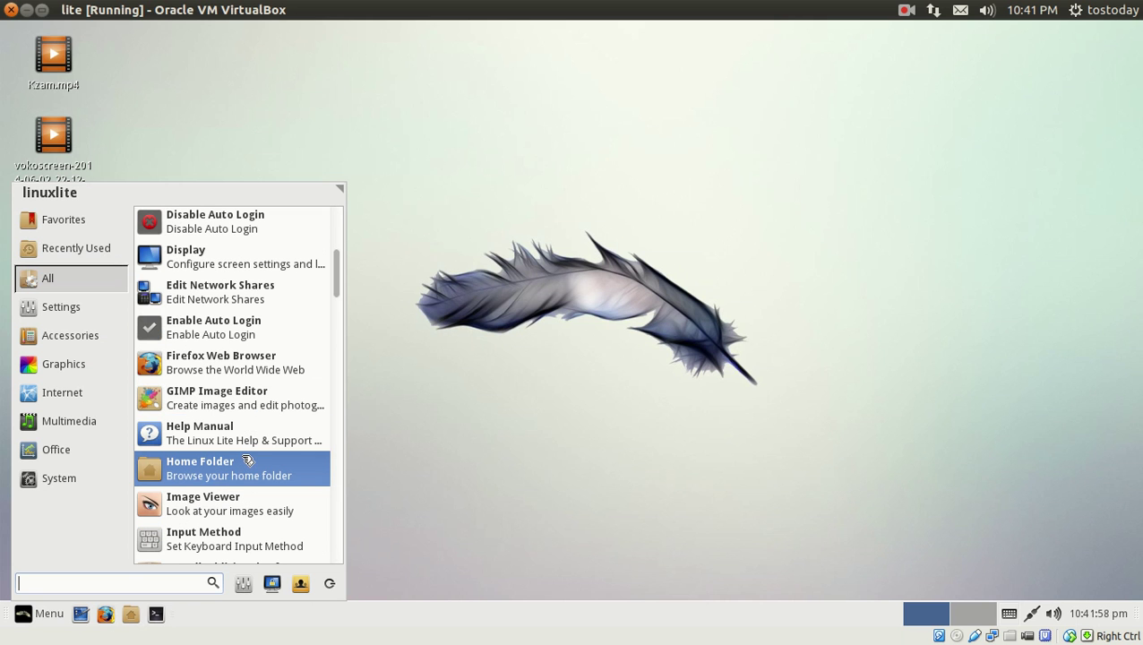
scroll(247, 460, "down", 2)
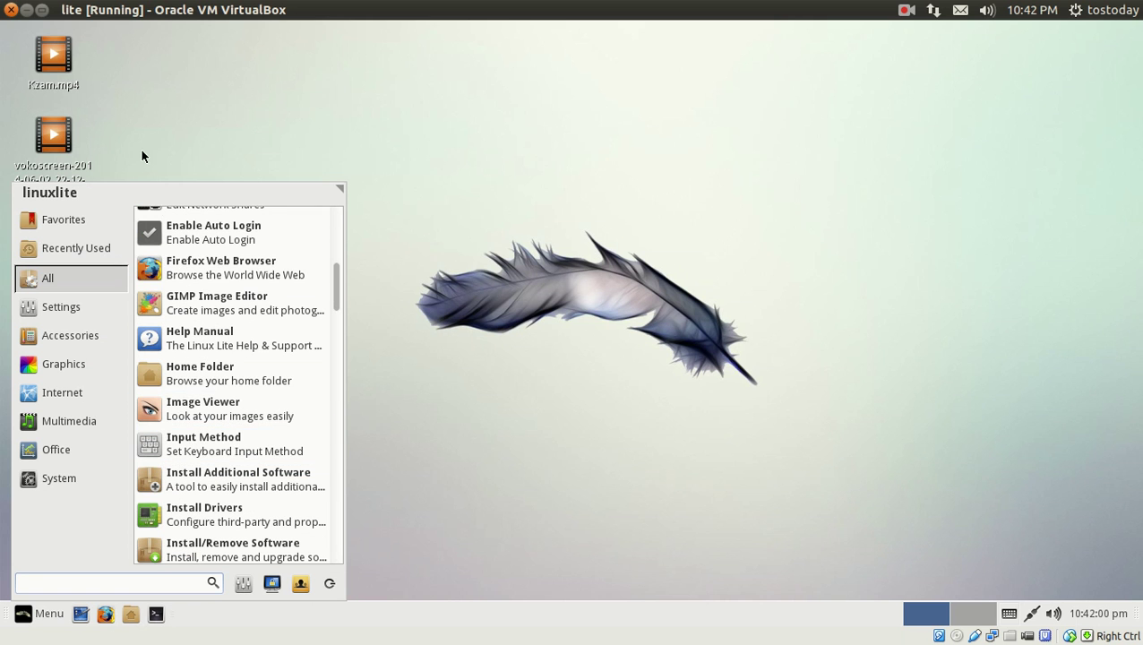
scroll(258, 462, "down", 3)
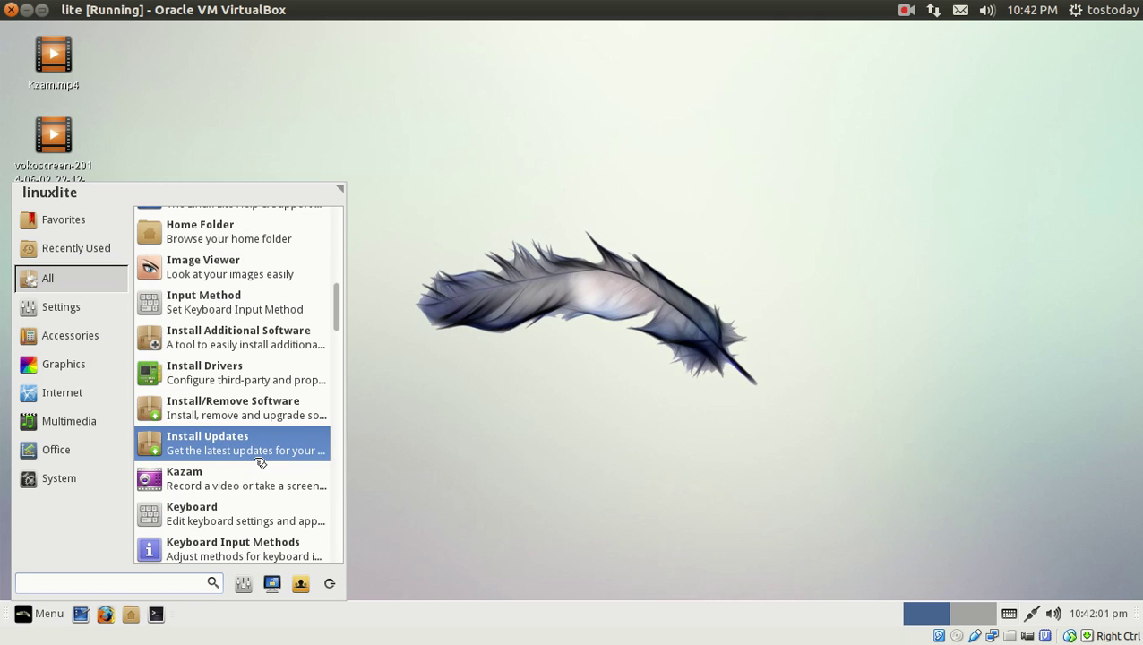
left_click(268, 407)
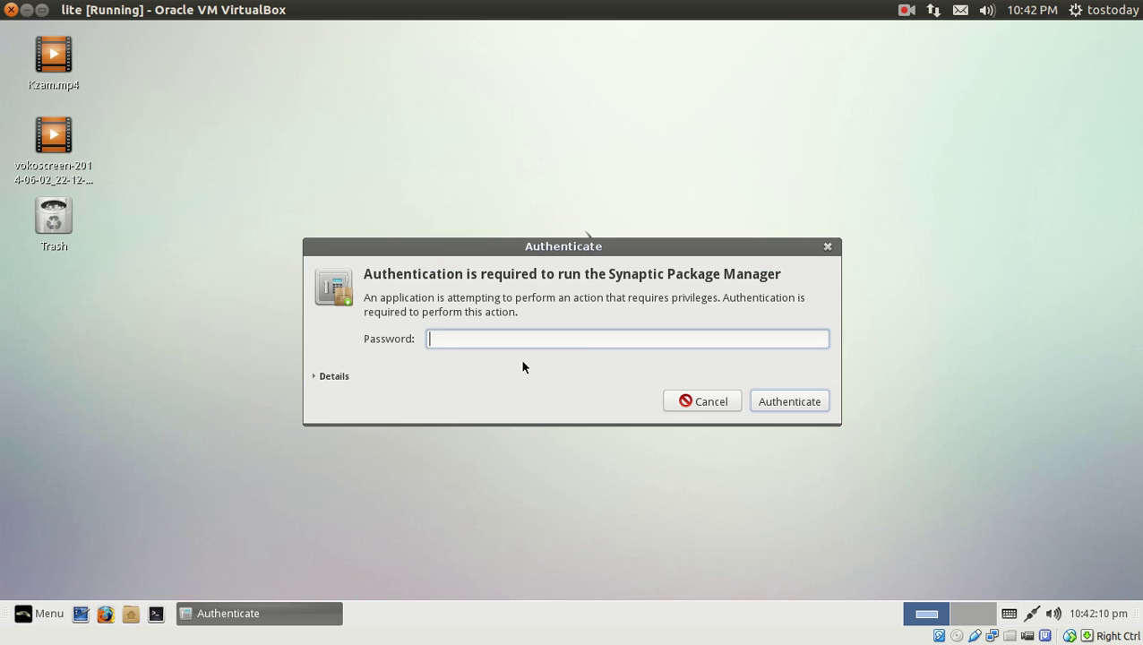
type("***")
key("Return")
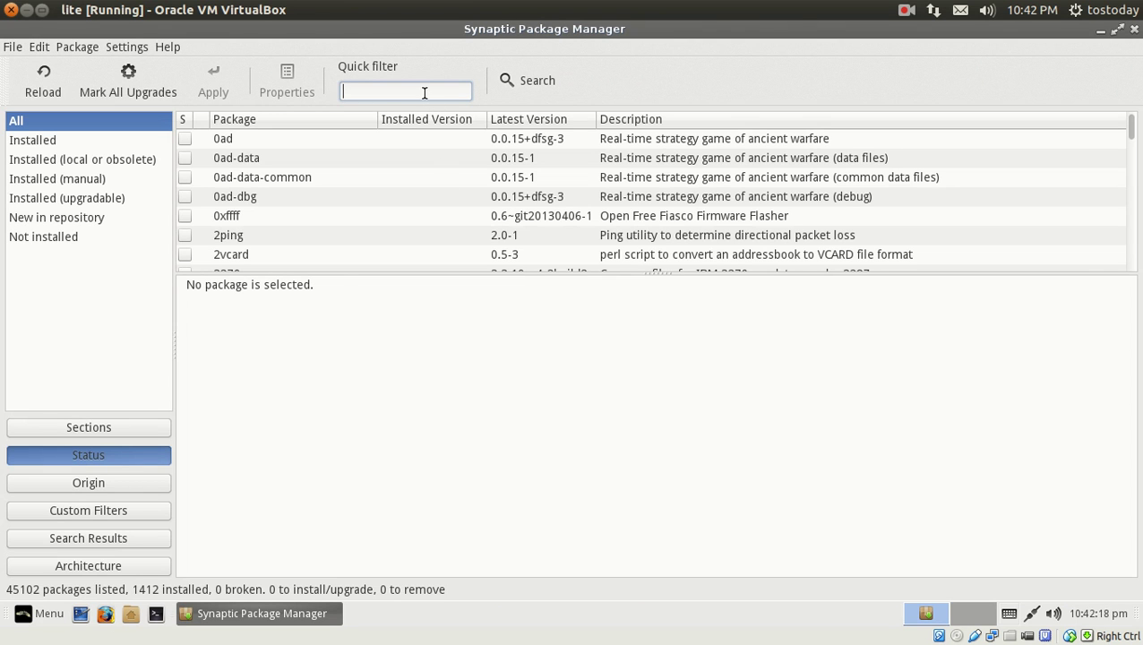
Filter the package list for "banshee" and install the banshee package together with its additional required packages
type("bansh")
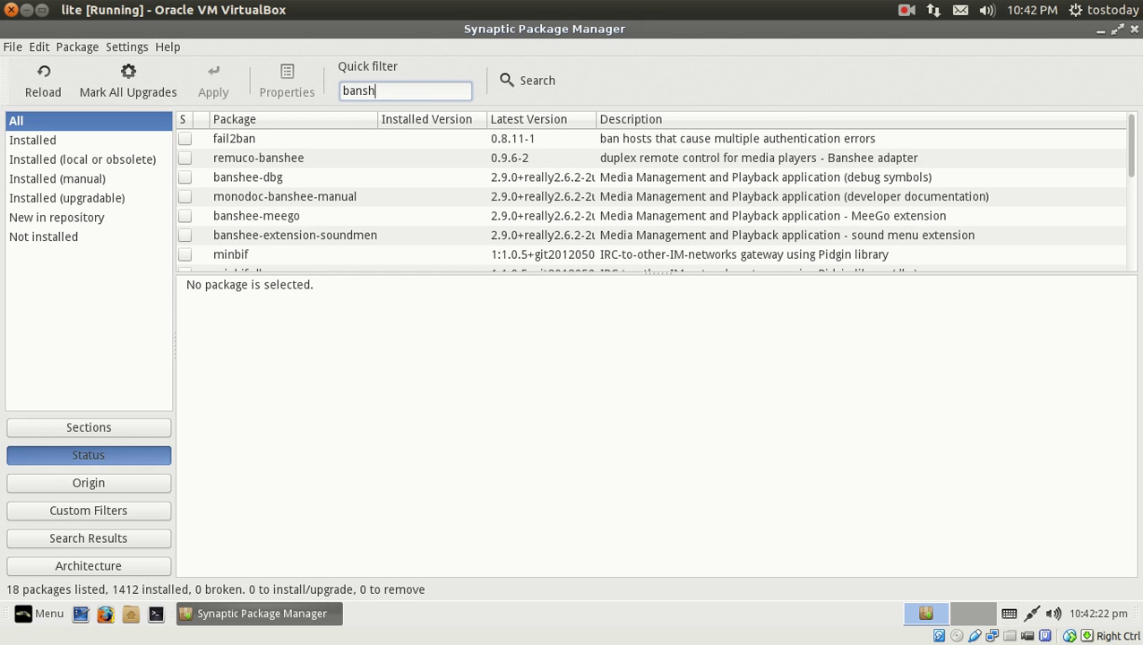
type("ee")
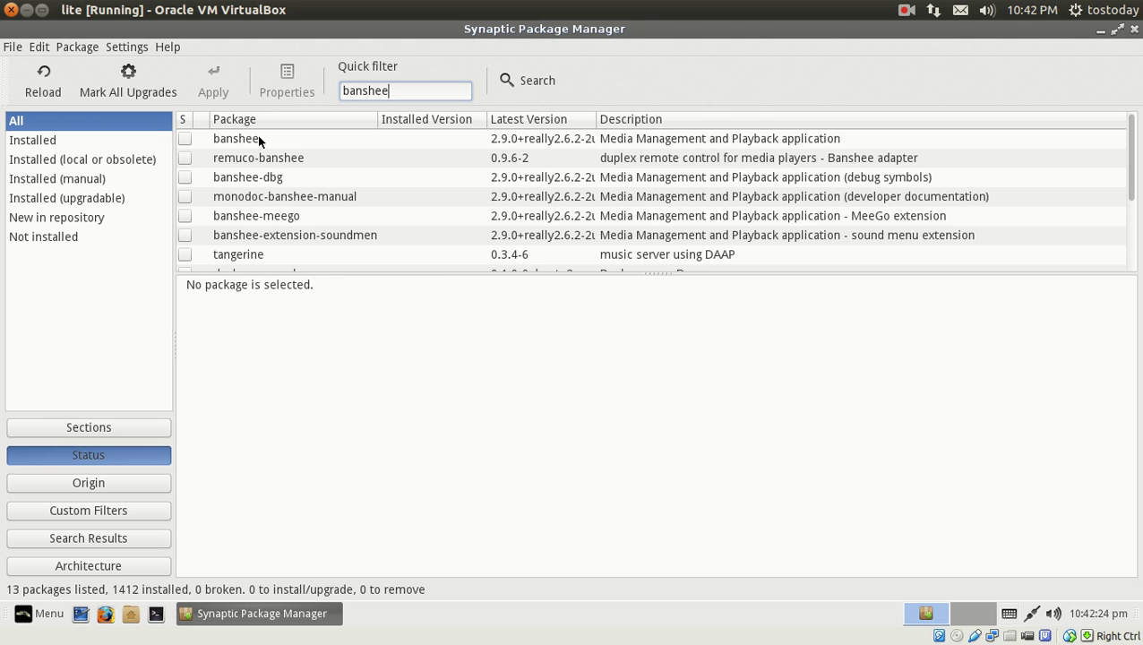
left_click(238, 142)
right_click(239, 142)
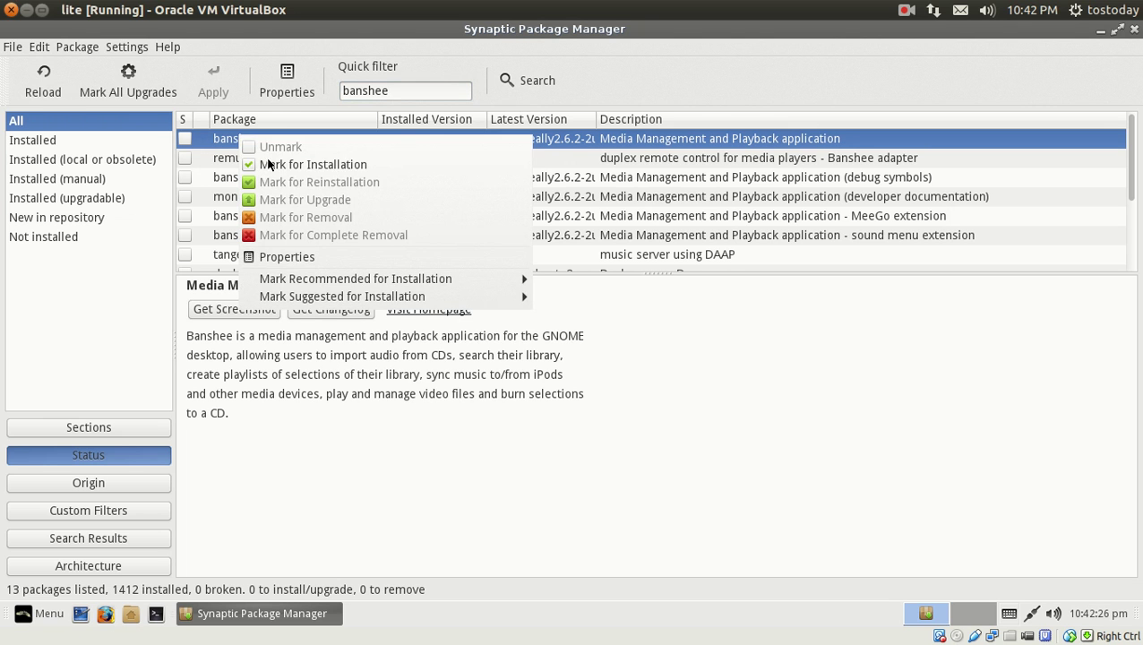
left_click(265, 162)
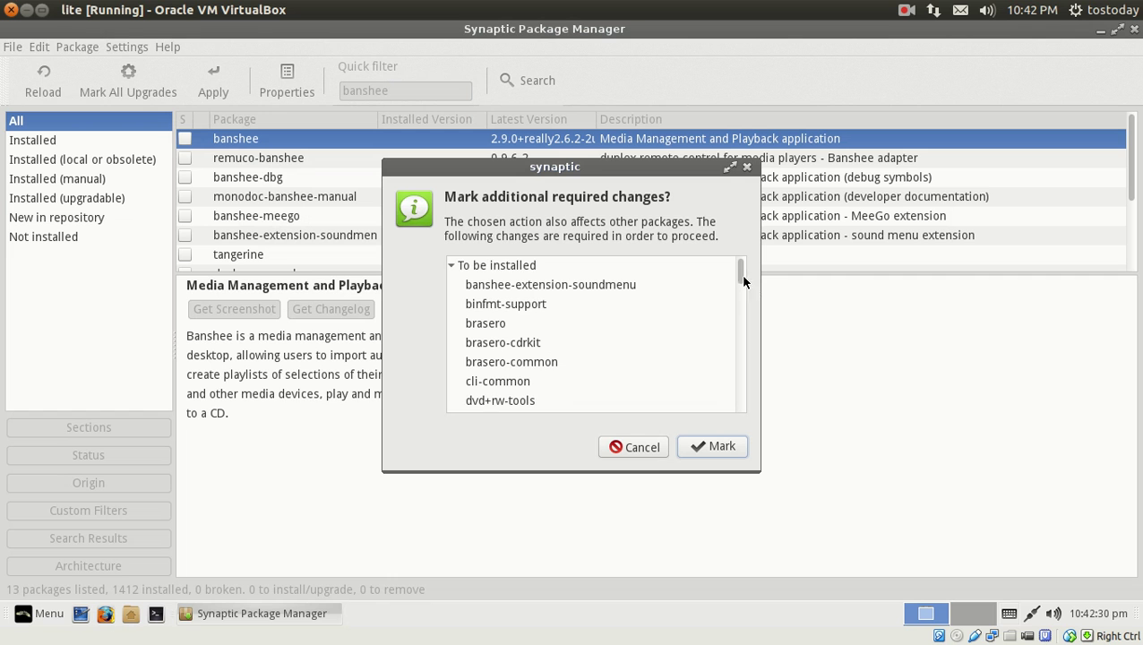
left_click_drag(740, 274, 738, 223)
left_click(706, 445)
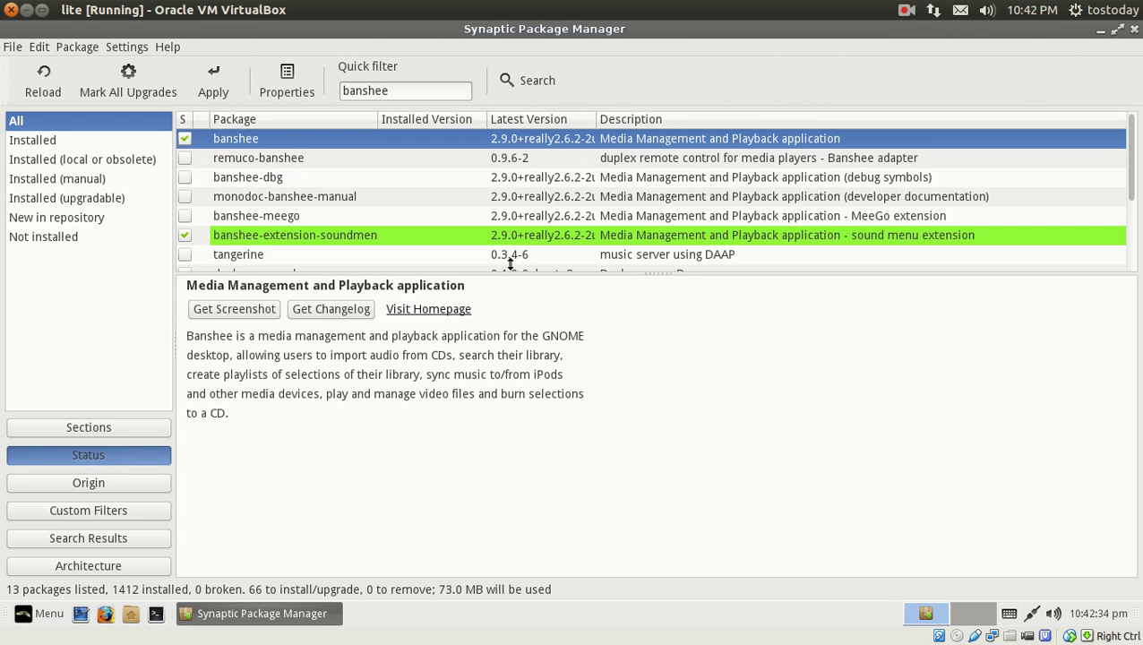
left_click(215, 85)
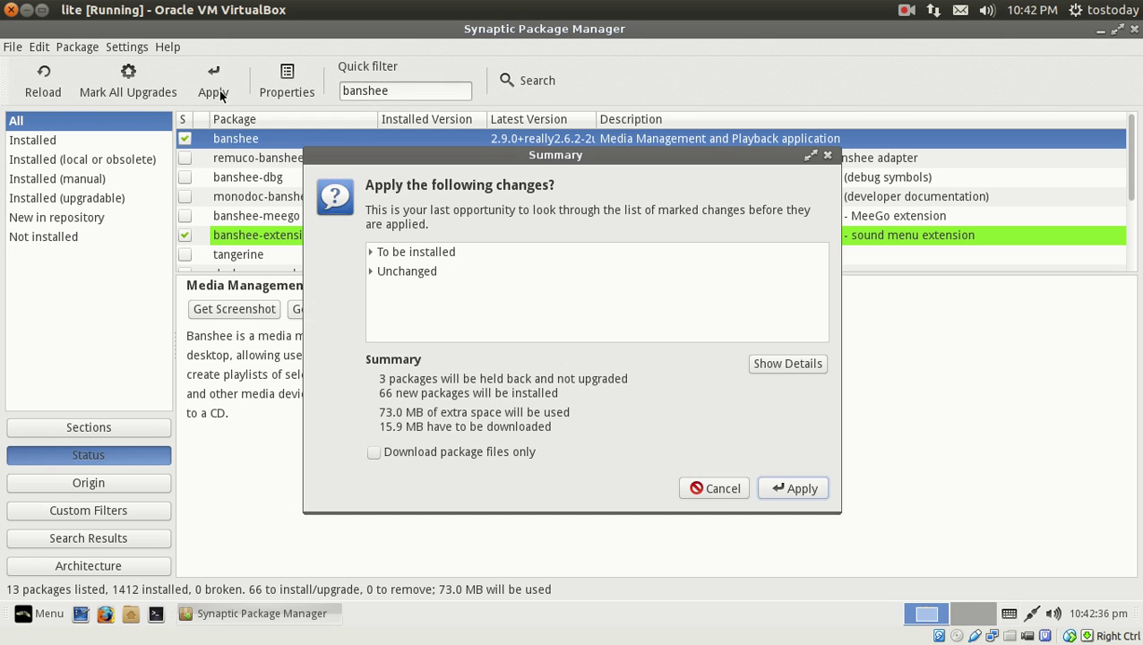
left_click(786, 485)
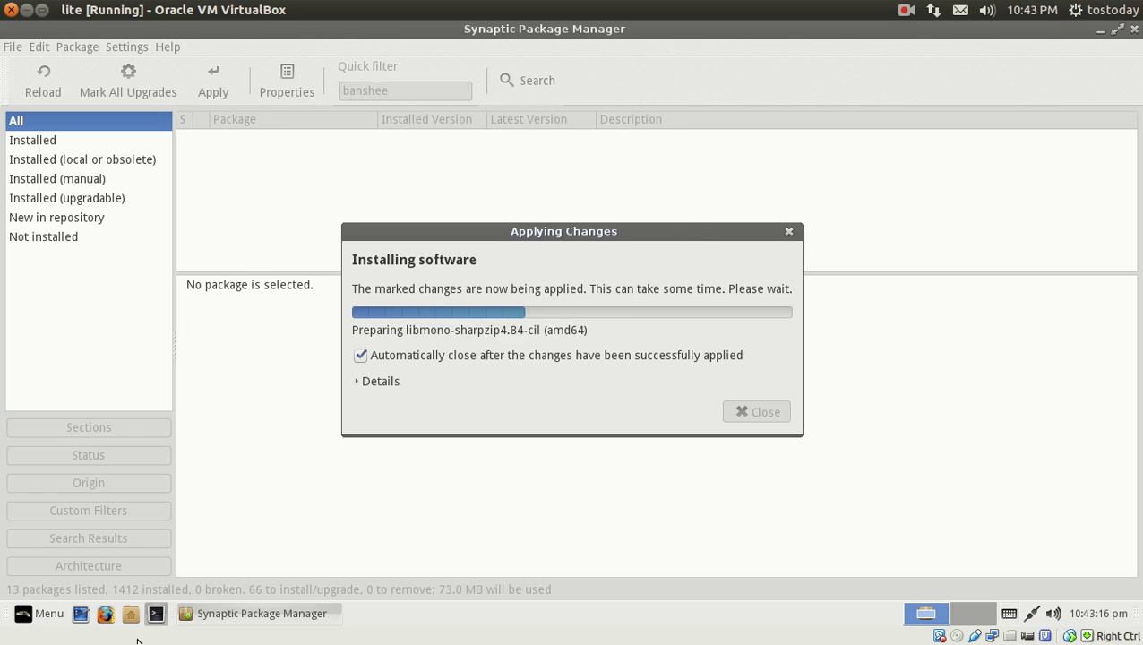
Look through the System application category while the installation runs and close the application list
left_click(45, 616)
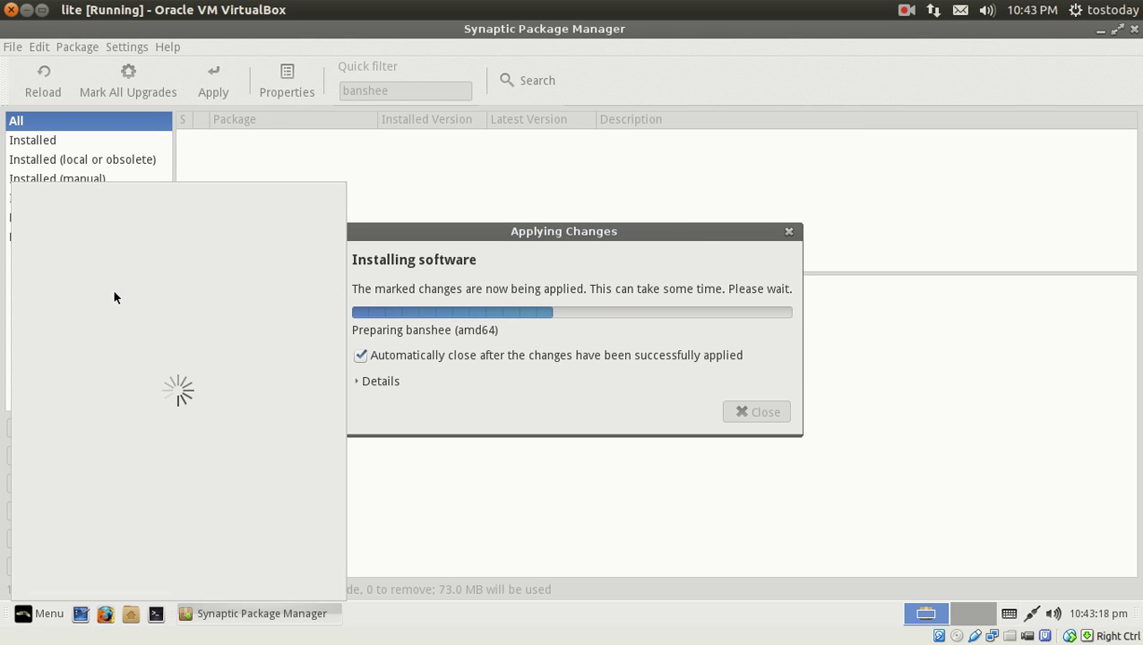
left_click(69, 421)
left_click(59, 288)
left_click(57, 473)
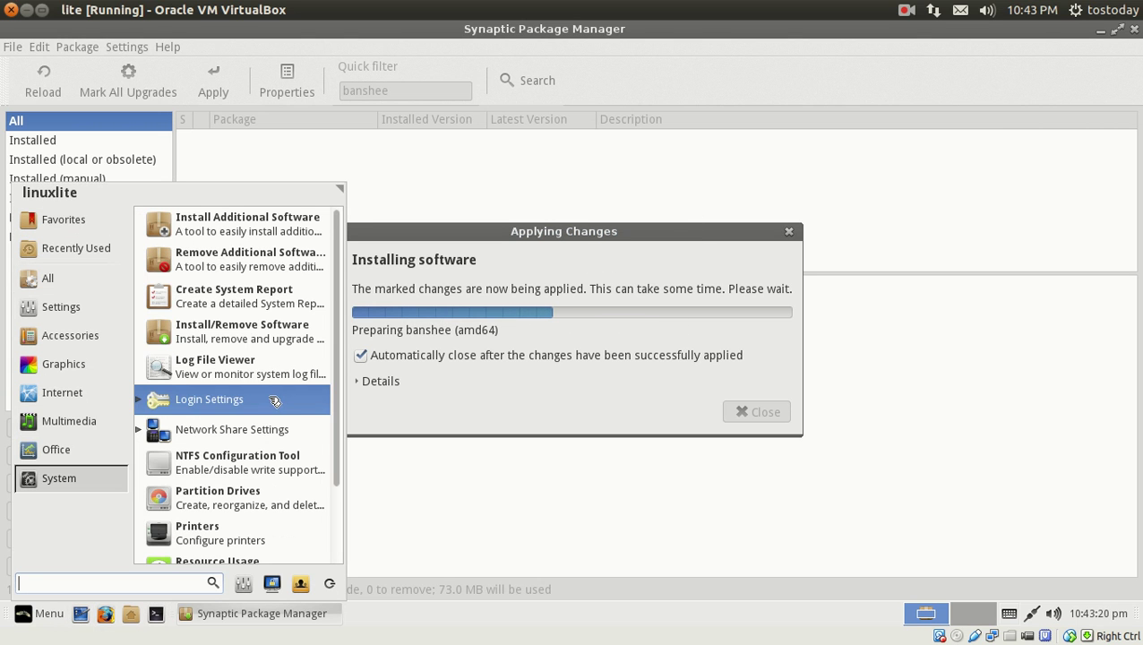
left_click(570, 505)
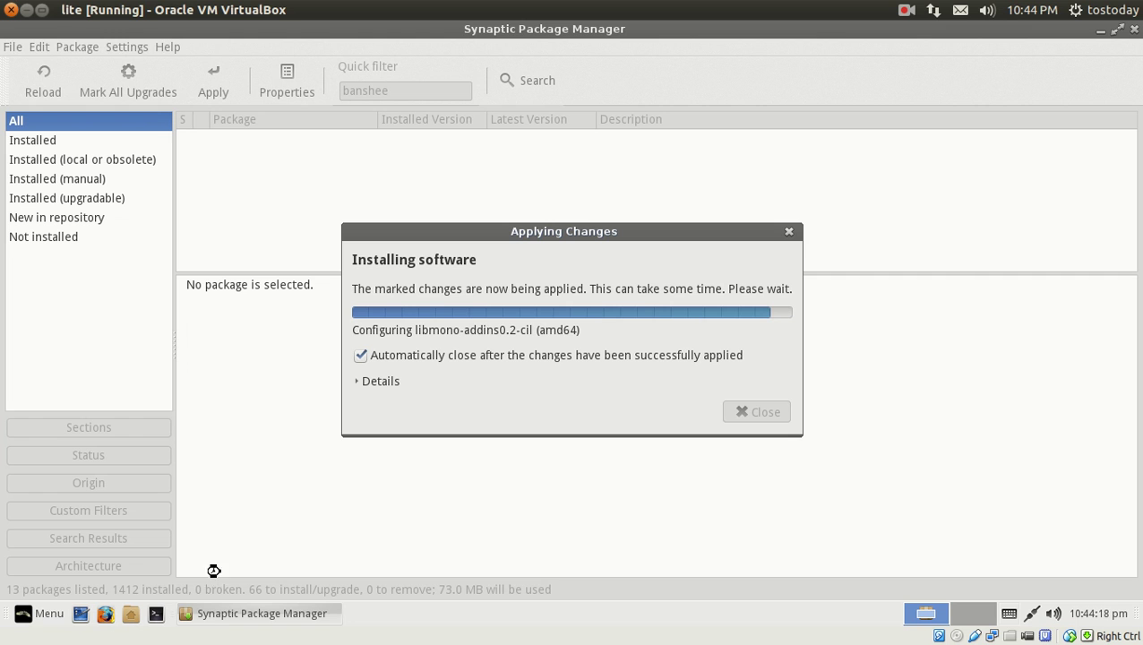
Switch between the two workspaces during the installation, and close Synaptic Package Manager once the packages are installed
left_click(233, 615)
left_click(251, 614)
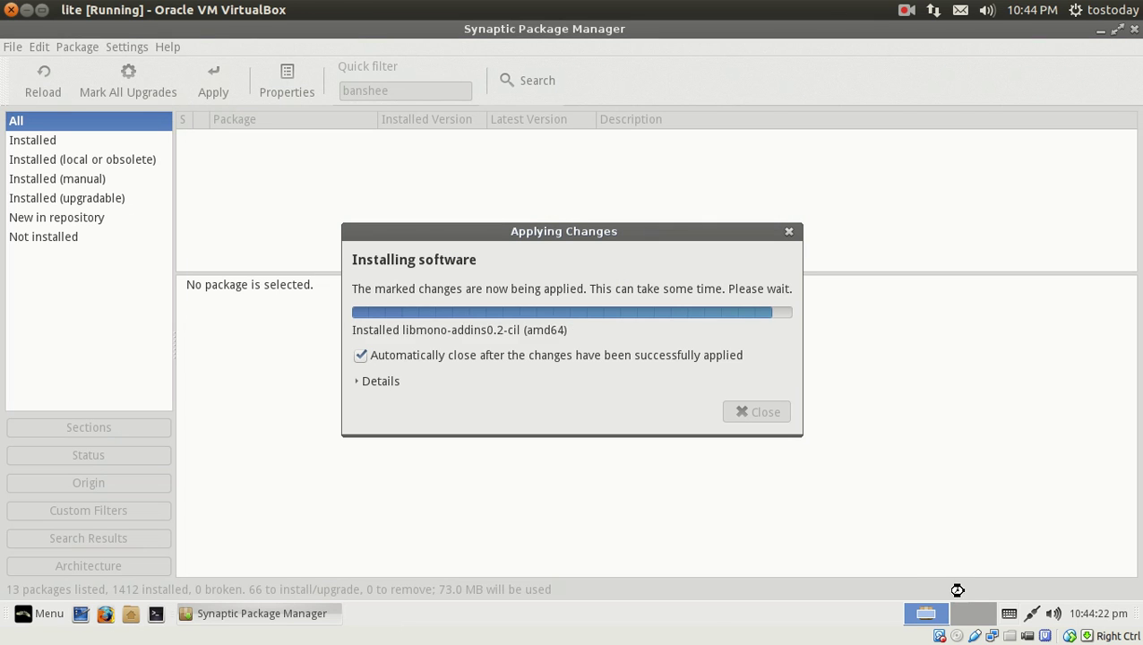
left_click(974, 617)
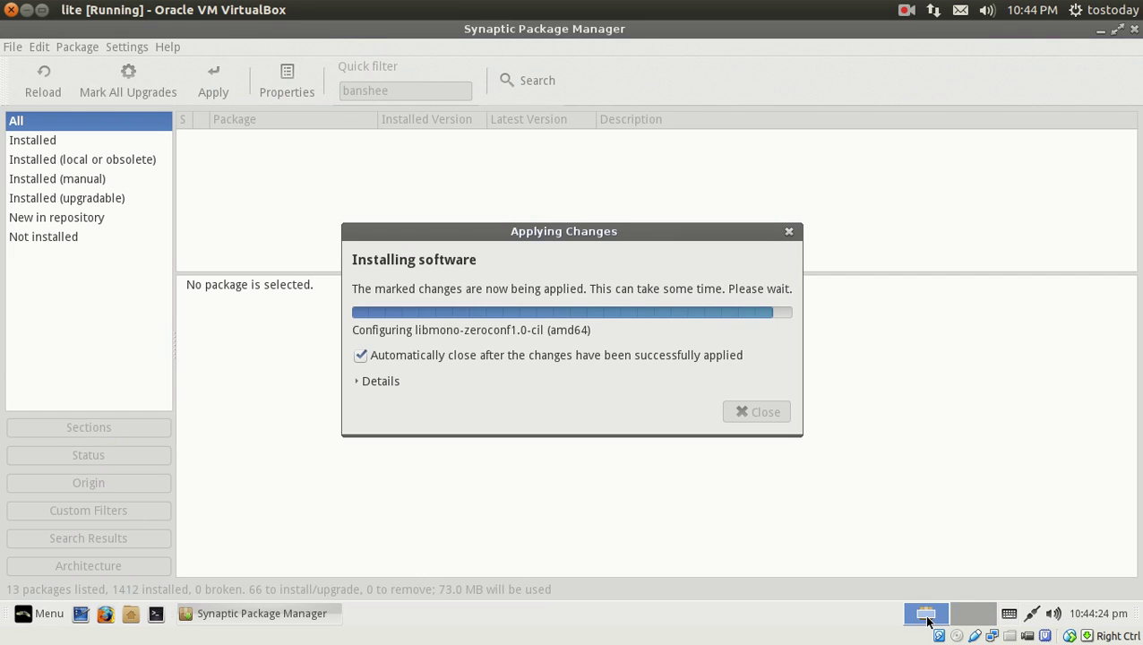
left_click(969, 616)
left_click(923, 617)
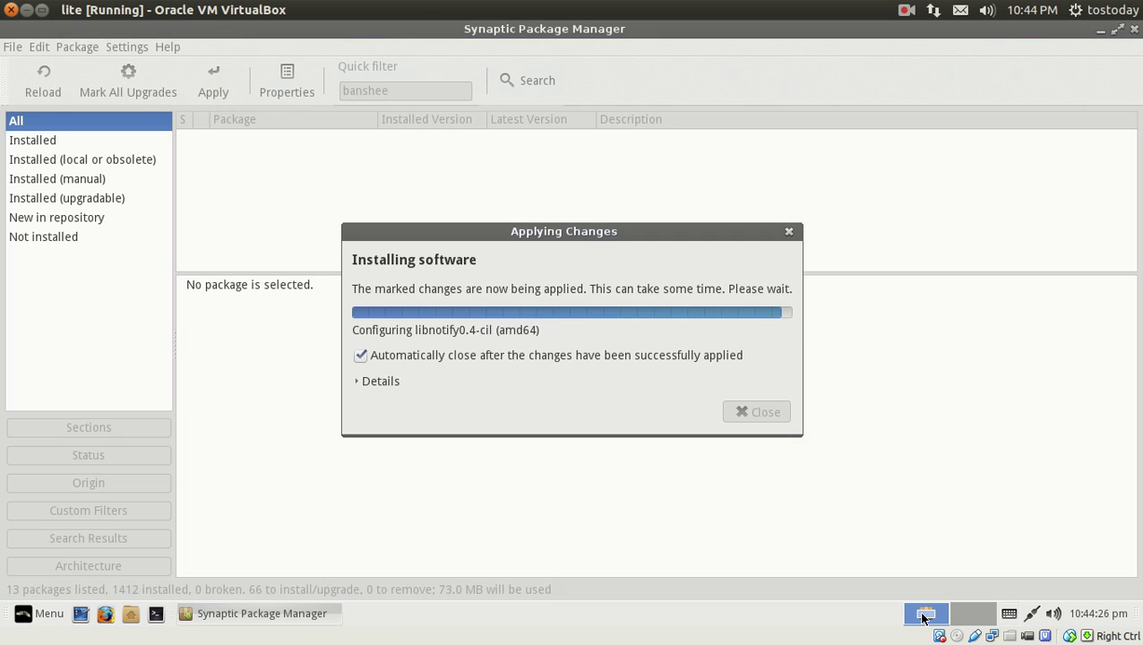
left_click(973, 614)
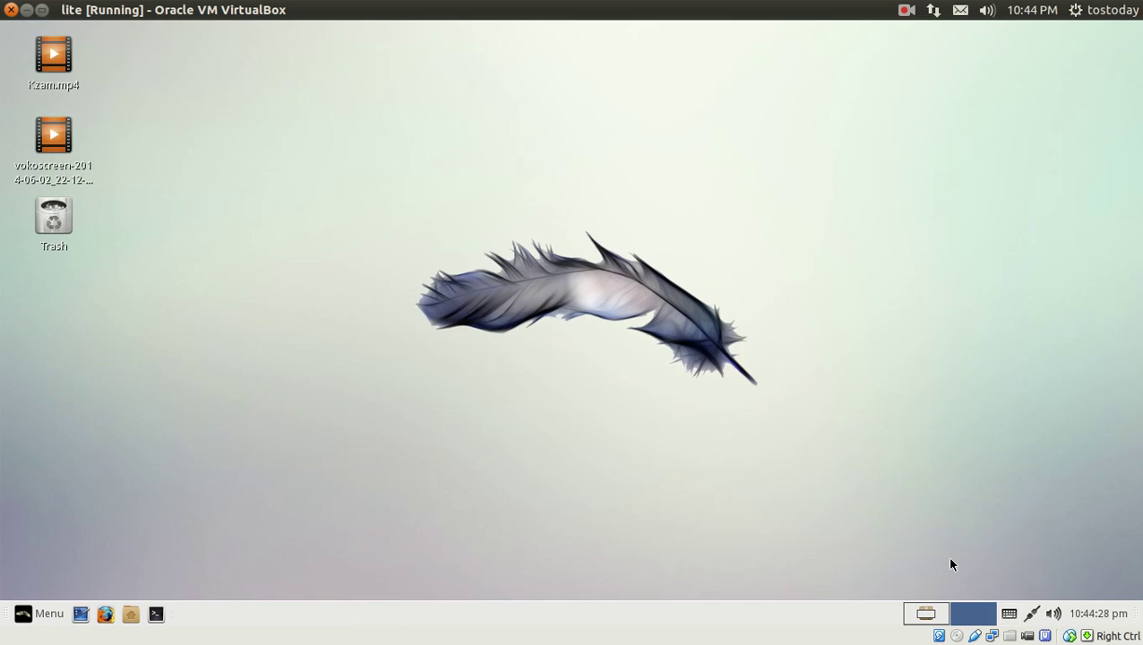
left_click(948, 613)
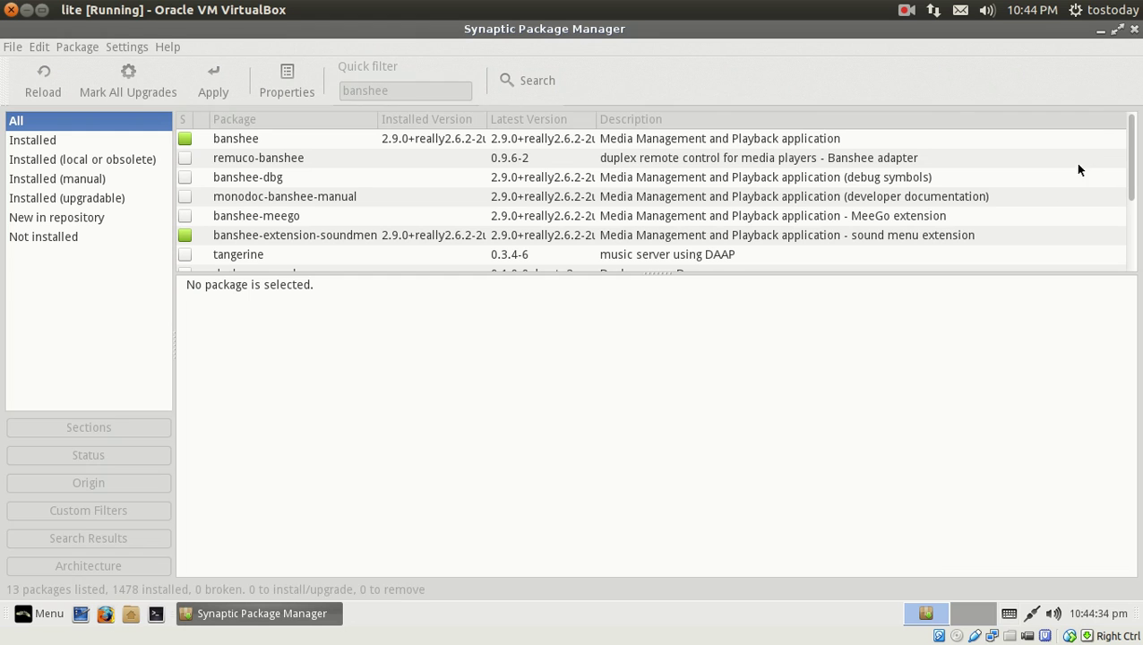
left_click(1133, 29)
Check the Multimedia application category, search the applications for "ban" to launch Banshee, and close its window after viewing it
left_click(41, 613)
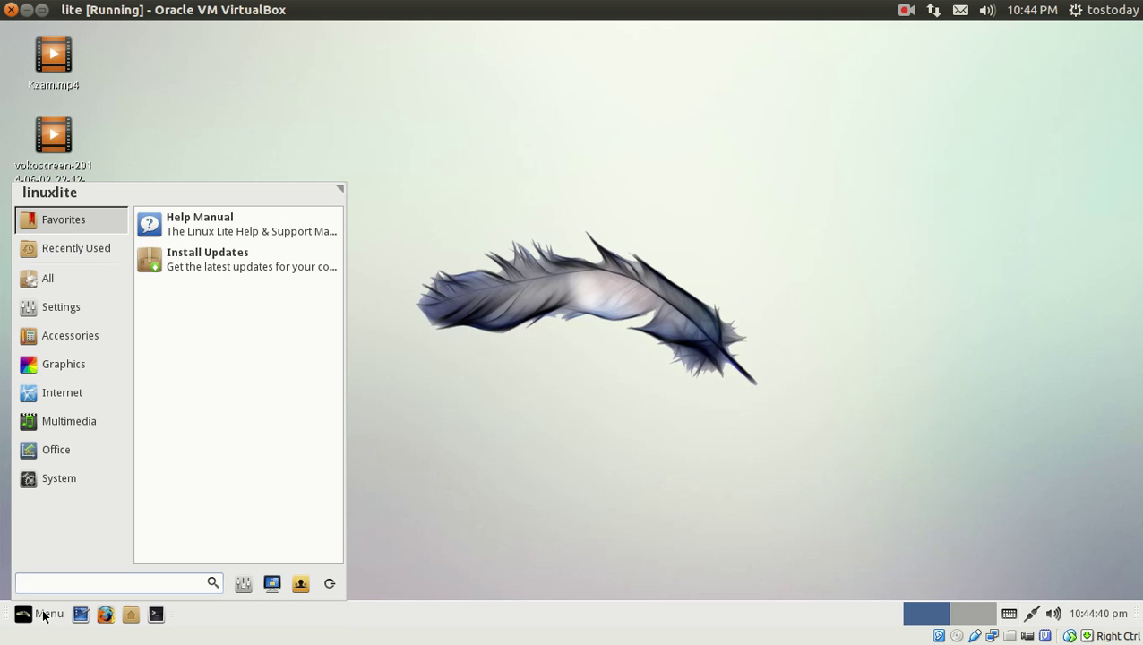
left_click(78, 419)
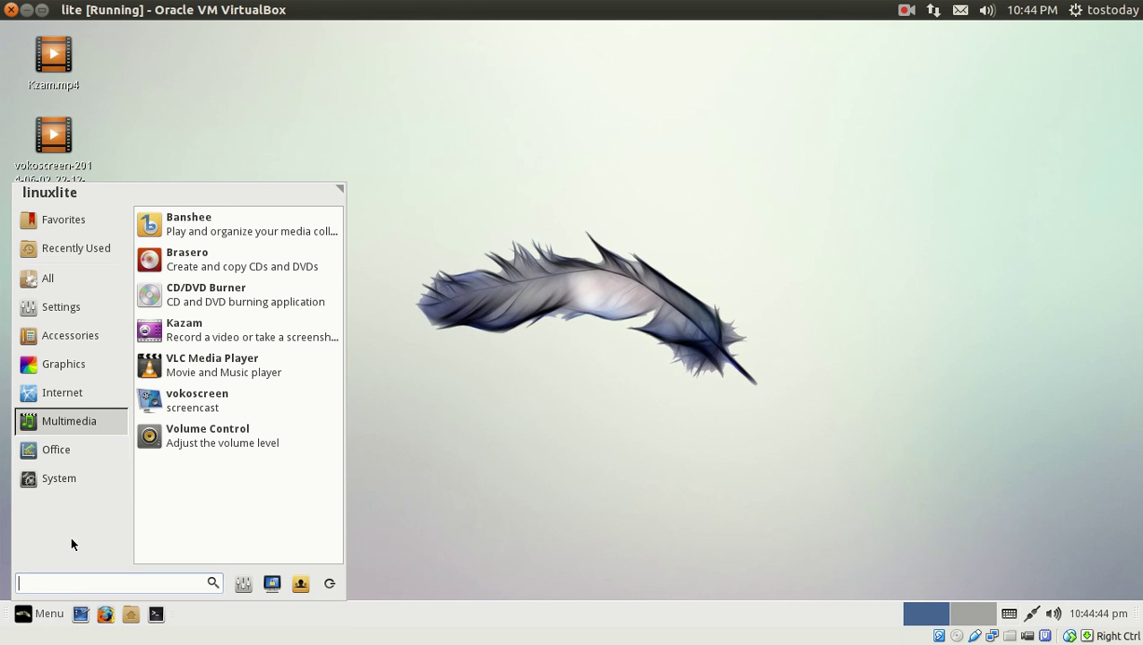
type("ban")
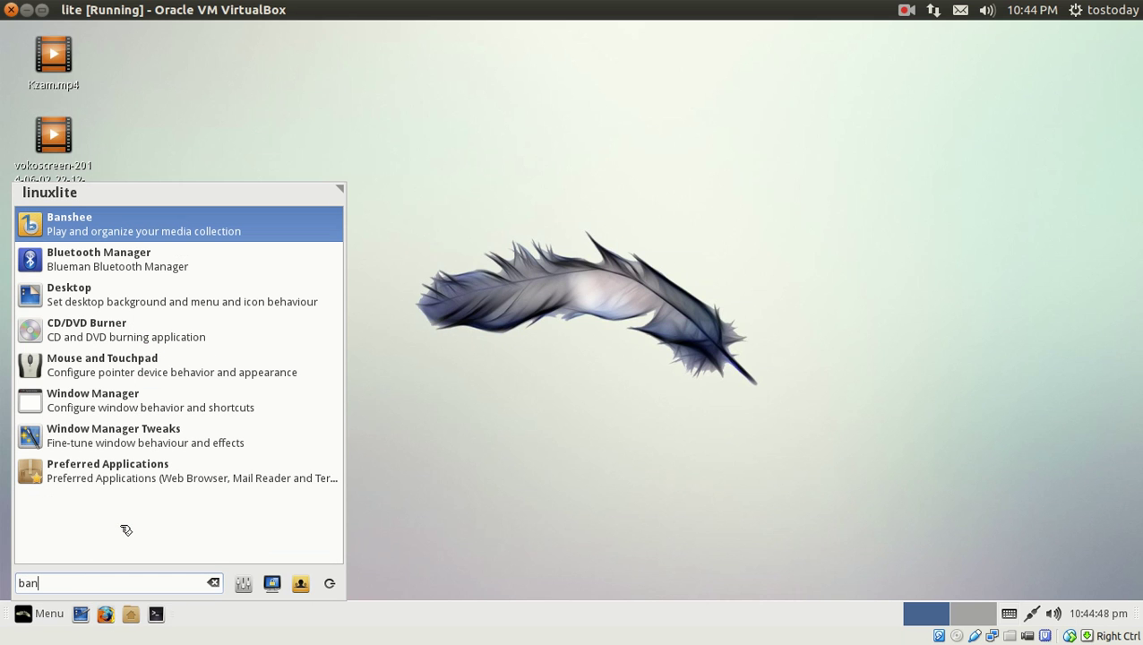
key("Return")
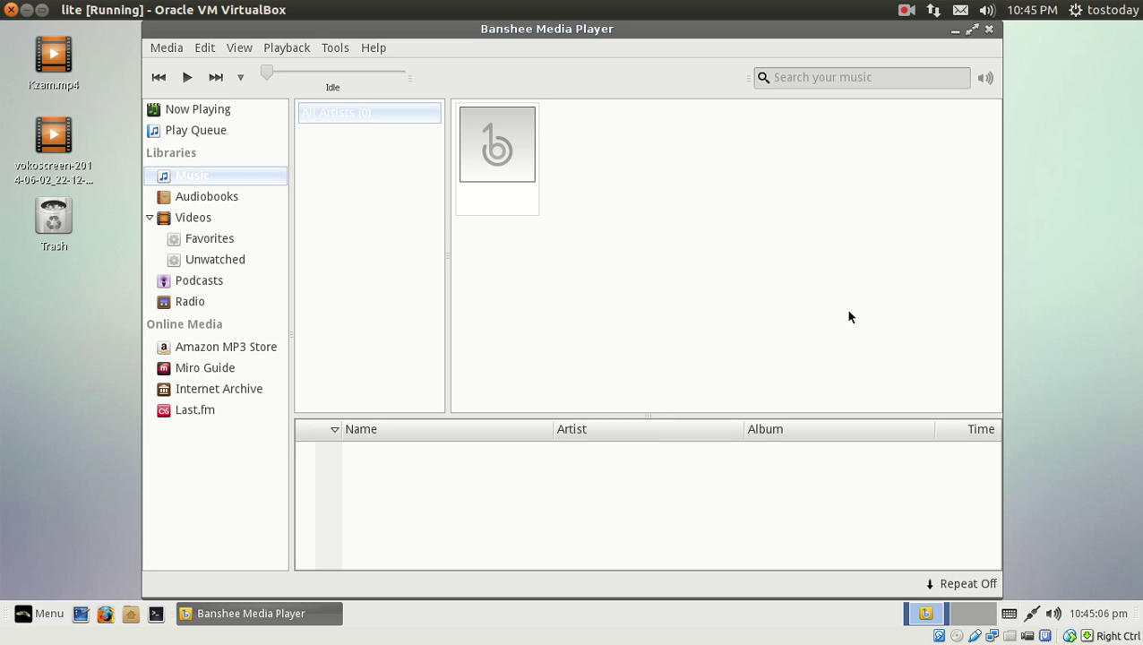
left_click(988, 30)
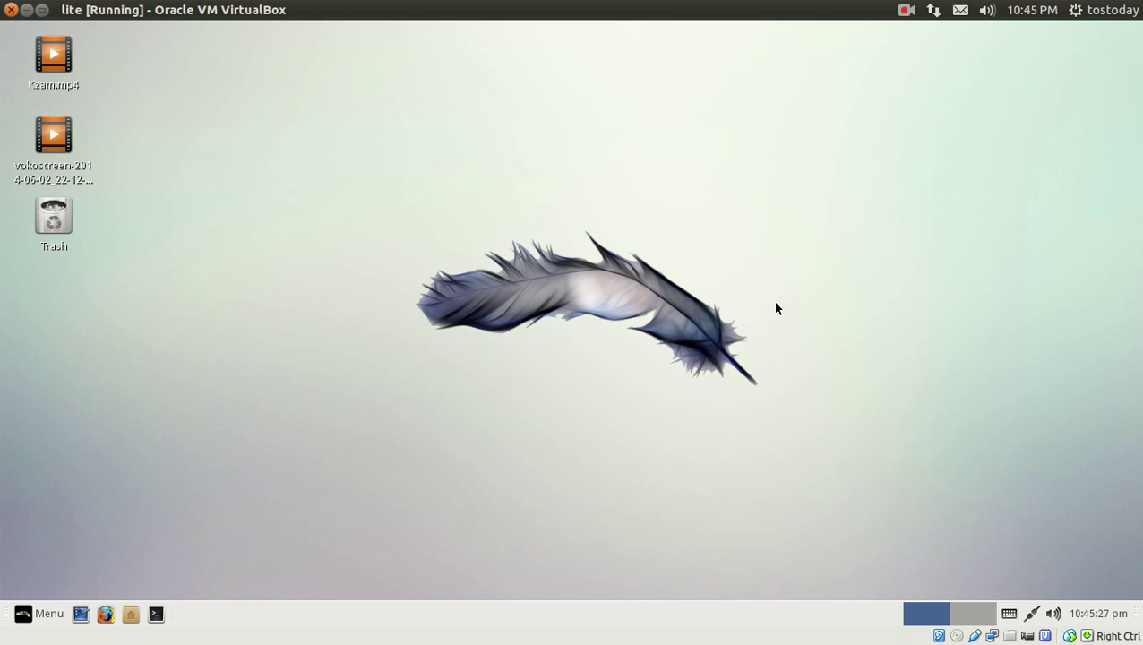
View the context options of the empty desktop and dismiss them
right_click(723, 210)
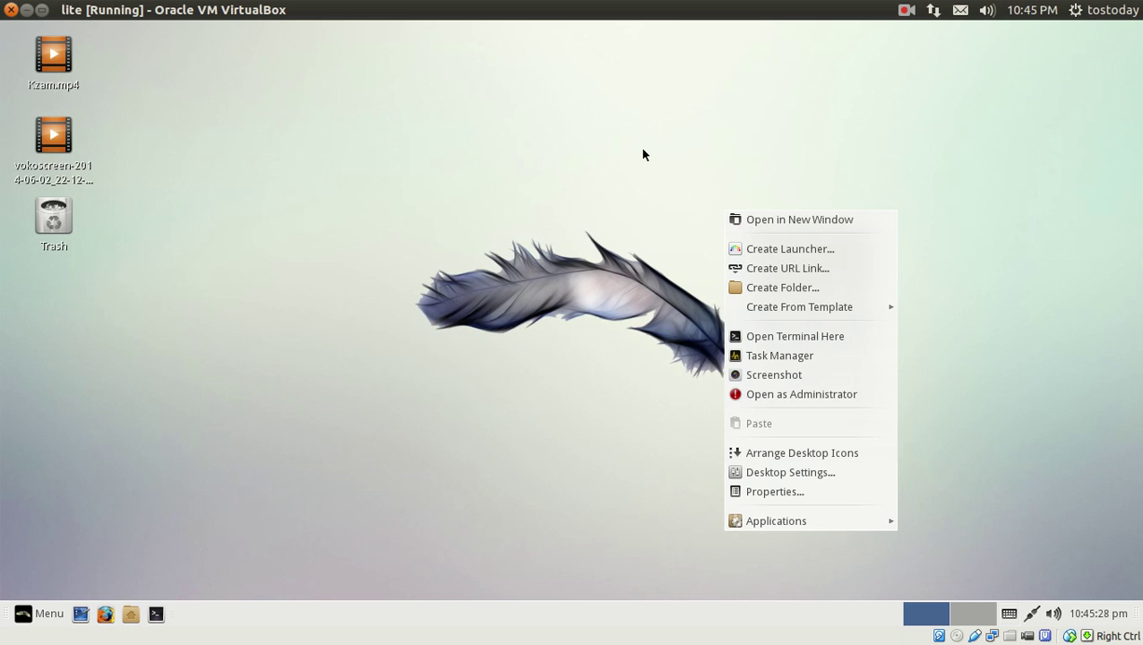
left_click(507, 118)
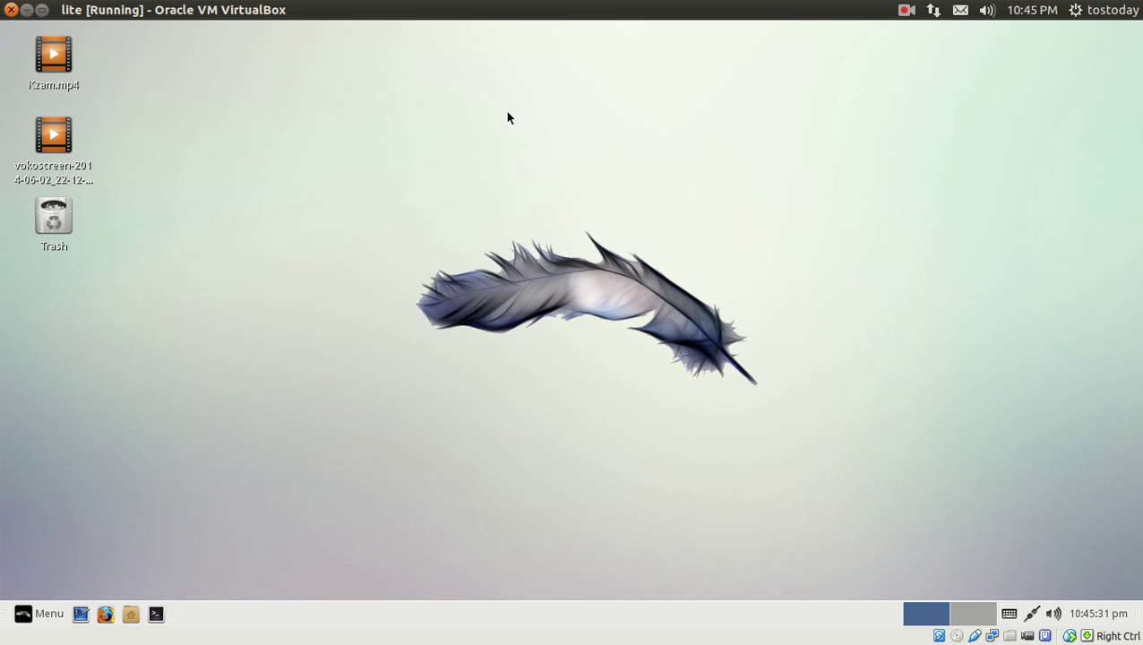